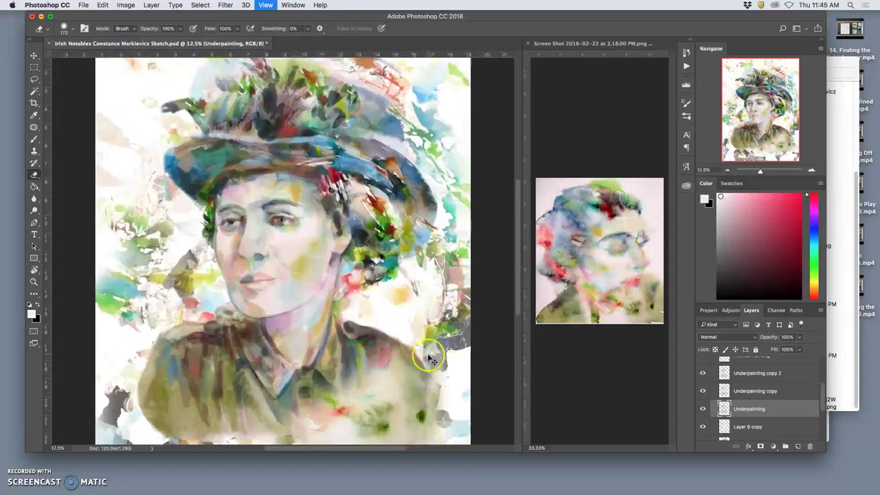
Erase at the base of the collar on the shoulder, on the Underpainting copy 2 and Underpainting copy layers.
{"action": "scroll", "coordinate": [365, 325], "scroll_direction": "down", "scroll_amount": 4}
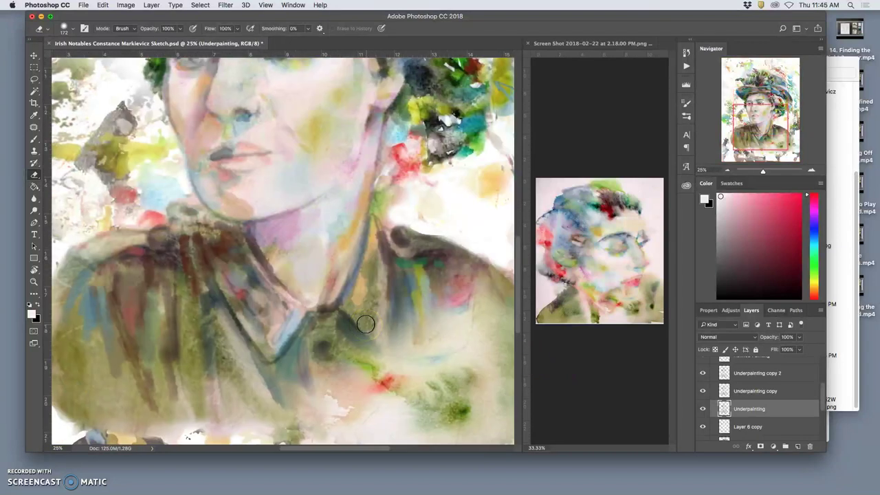
{"action": "scroll", "coordinate": [364, 324], "scroll_direction": "left", "scroll_amount": 2}
{"action": "left_click", "coordinate": [767, 373]}
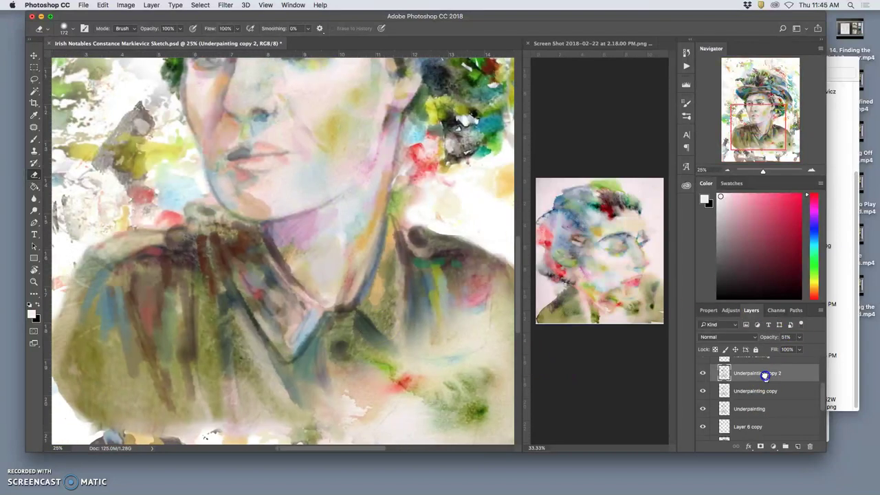
{"action": "left_click", "coordinate": [211, 237]}
{"action": "left_click", "coordinate": [724, 391]}
{"action": "left_click", "coordinate": [193, 243]}
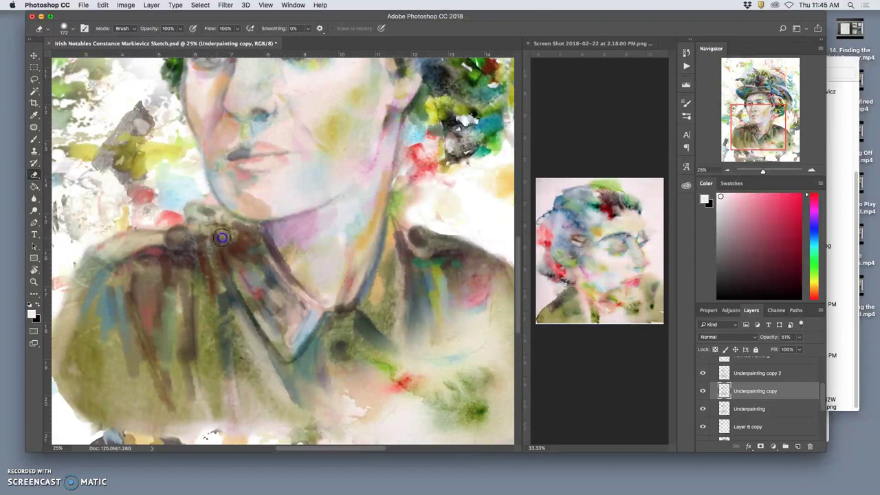
Try to erase the same collar area on the Underpainting layer at full eraser opacity.
{"action": "left_click", "coordinate": [746, 409]}
{"action": "left_click", "coordinate": [208, 239]}
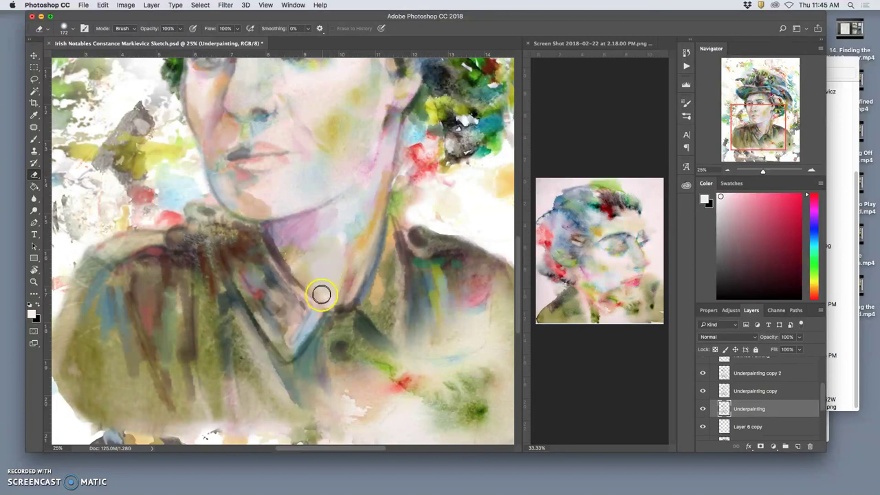
{"action": "key", "text": "super+z"}
{"action": "left_click", "coordinate": [180, 29]}
{"action": "mouse_move", "coordinate": [220, 236]}
{"action": "left_mouse_down"}
{"action": "mouse_move", "coordinate": [200, 245]}
{"action": "mouse_move", "coordinate": [243, 228]}
{"action": "left_mouse_up"}
{"action": "key", "text": "super+z"}
Lower the eraser opacity to 49% and try to soften the collar area on the Underpainting layer.
{"action": "left_click", "coordinate": [180, 28]}
{"action": "left_click_drag", "start_coordinate": [181, 28], "coordinate": [169, 40]}
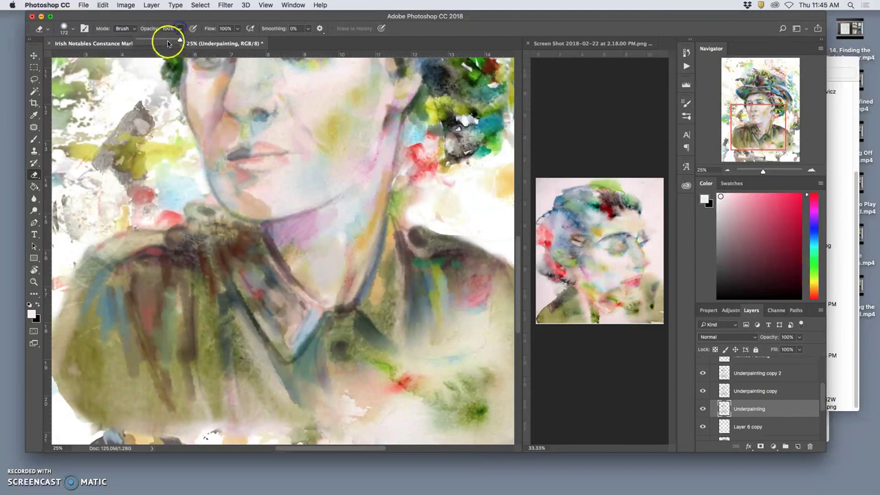
{"action": "left_click_drag", "start_coordinate": [187, 241], "coordinate": [211, 242]}
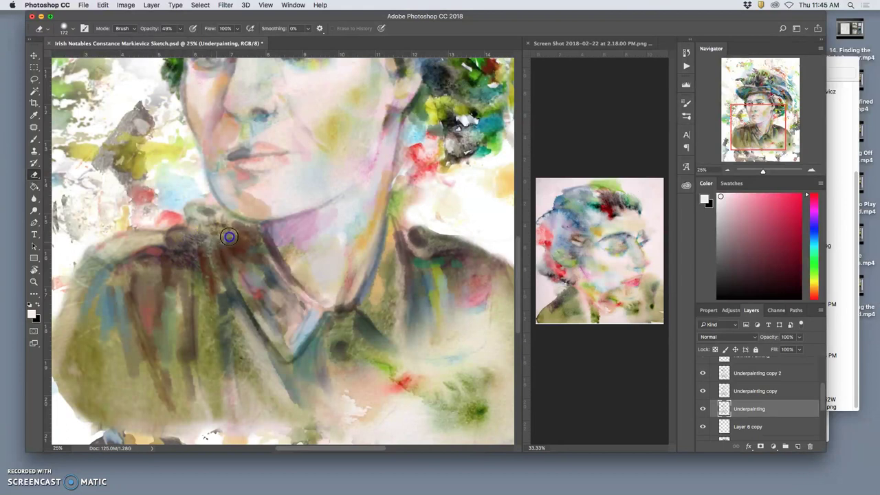
{"action": "left_click", "coordinate": [332, 220]}
{"action": "key", "text": "super+z"}
{"action": "left_click_drag", "start_coordinate": [219, 231], "coordinate": [206, 236]}
{"action": "key", "text": "super+z"}
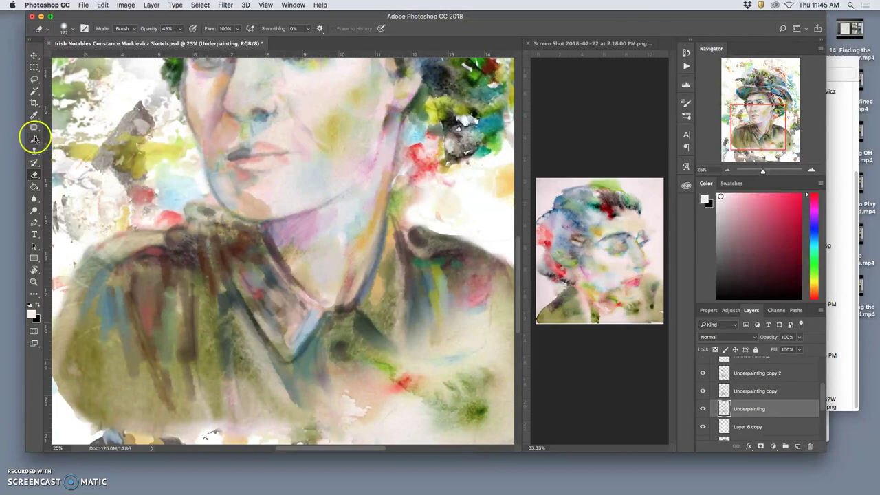
Sample a brown from the collar and brush it over the collar's dark area on the Underpainting layer.
{"action": "left_click", "coordinate": [33, 138]}
{"action": "left_click", "coordinate": [208, 251], "text": "alt"}
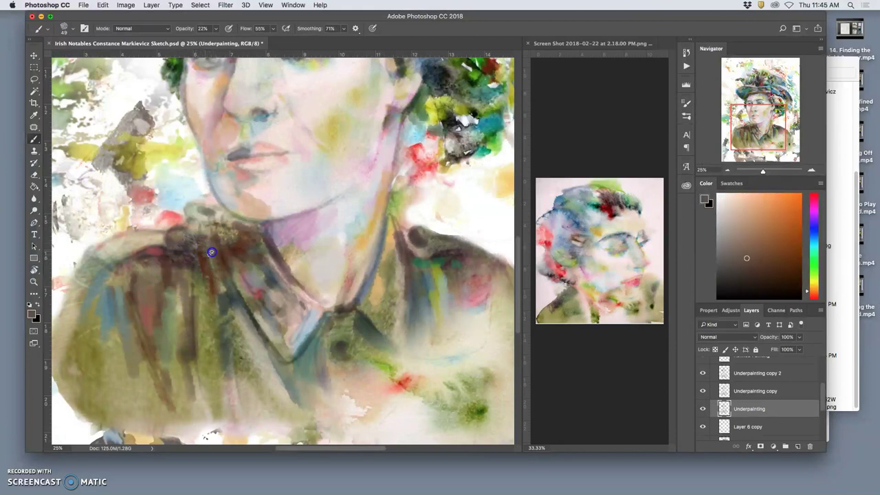
Select Layer 7 and compare the portrait with that layer hidden and shown.
{"action": "left_click_drag", "start_coordinate": [823, 399], "coordinate": [824, 366]}
{"action": "left_click", "coordinate": [724, 376]}
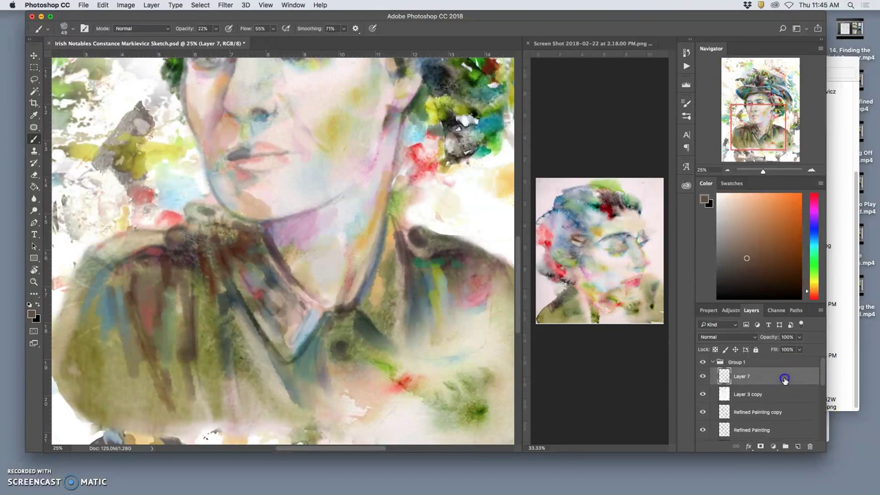
{"action": "left_click", "coordinate": [703, 376]}
{"action": "left_click", "coordinate": [705, 376]}
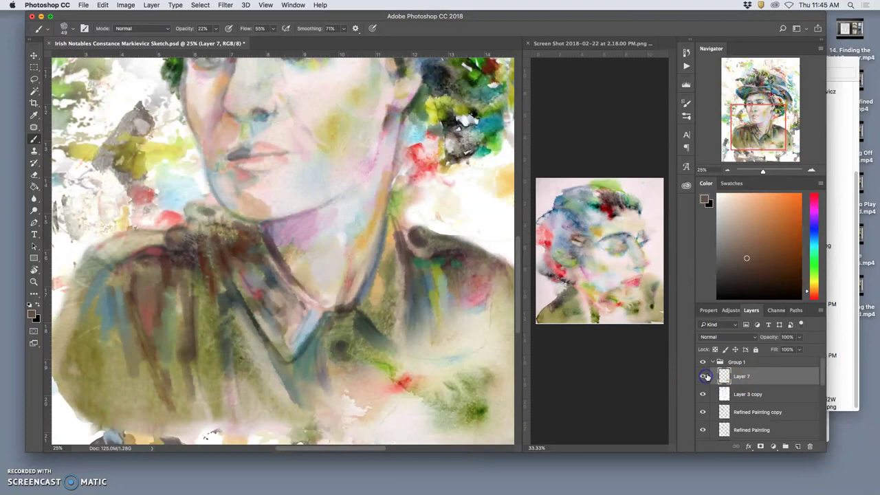
Enlarge the eraser to 252 px and try to erase parts of the jacket on Layer 7.
{"action": "left_click", "coordinate": [34, 174]}
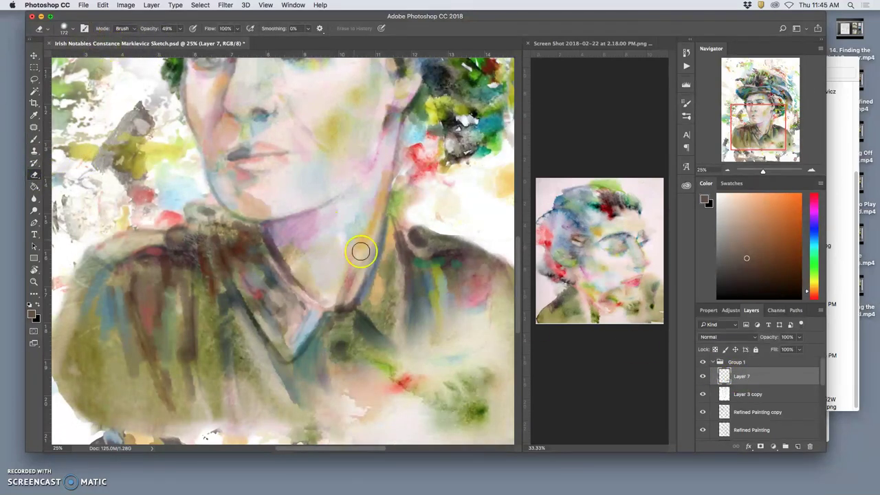
{"action": "left_click", "coordinate": [73, 28]}
{"action": "left_click", "coordinate": [120, 57]}
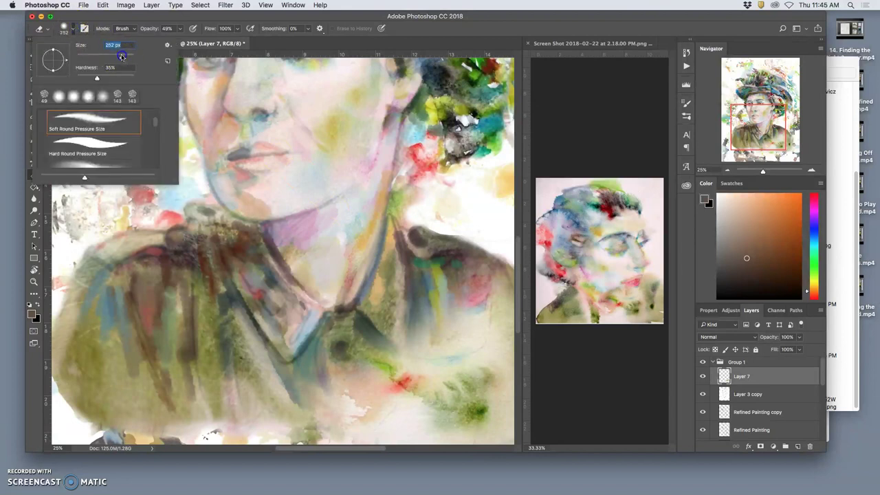
{"action": "left_click", "coordinate": [417, 302]}
{"action": "mouse_move", "coordinate": [417, 302]}
{"action": "left_mouse_down"}
{"action": "mouse_move", "coordinate": [390, 381]}
{"action": "mouse_move", "coordinate": [411, 334]}
{"action": "mouse_move", "coordinate": [416, 366]}
{"action": "left_mouse_up"}
{"action": "key", "text": "super+z"}
{"action": "left_click", "coordinate": [401, 348]}
{"action": "mouse_move", "coordinate": [406, 271]}
{"action": "left_mouse_down"}
{"action": "mouse_move", "coordinate": [384, 406]}
{"action": "mouse_move", "coordinate": [392, 389]}
{"action": "mouse_move", "coordinate": [346, 309]}
{"action": "left_mouse_up"}
{"action": "key", "text": "super+z"}
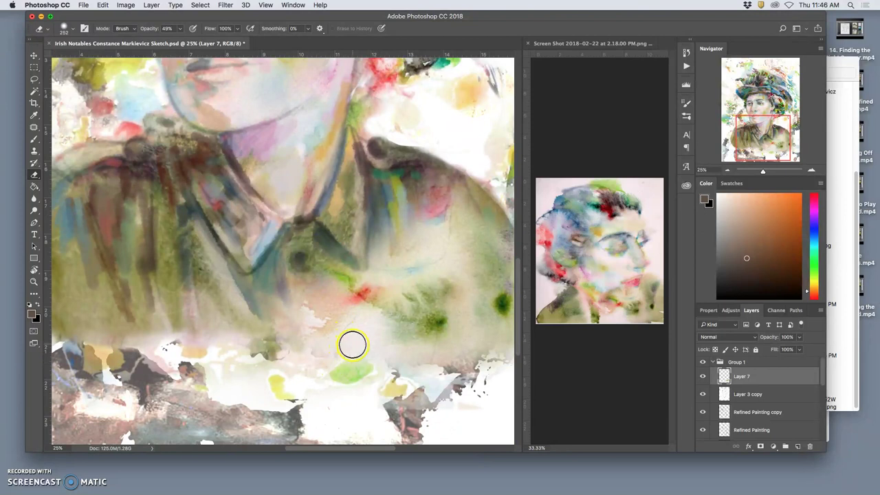
Select the Refined Painting copy layer and compare the face up close with Layer 3 copy hidden and shown.
{"action": "left_click_drag", "start_coordinate": [350, 330], "coordinate": [342, 366]}
{"action": "left_click_drag", "start_coordinate": [361, 320], "coordinate": [383, 380]}
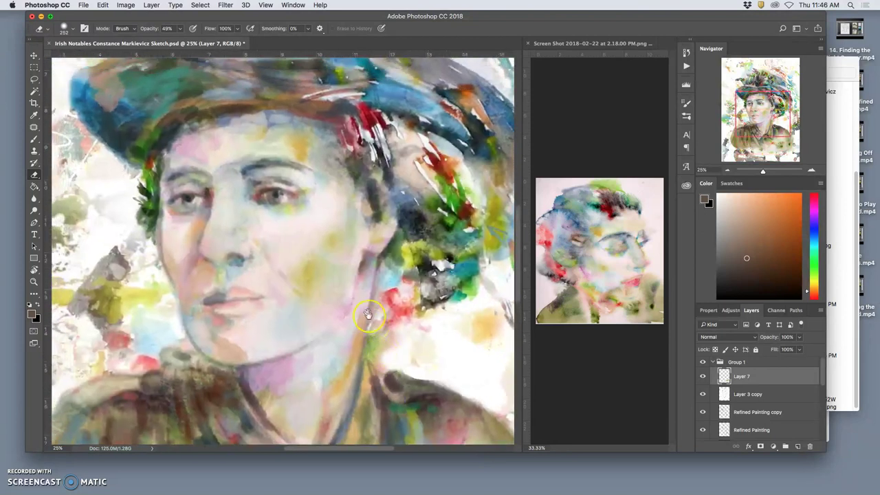
{"action": "left_click_drag", "start_coordinate": [373, 286], "coordinate": [387, 289]}
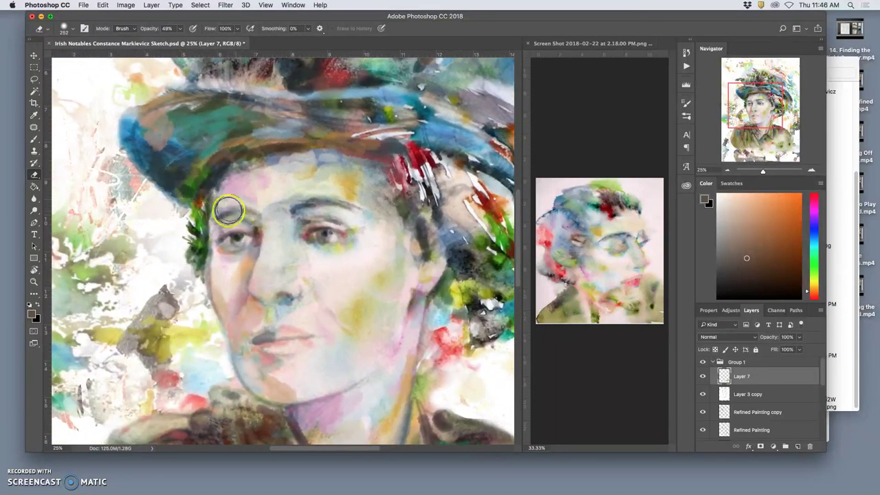
{"action": "key", "text": "super+equal"}
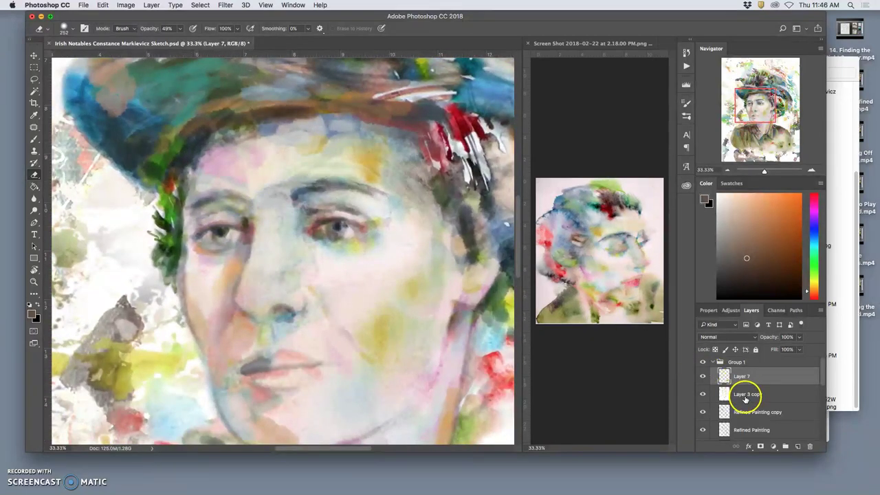
{"action": "left_click", "coordinate": [741, 411]}
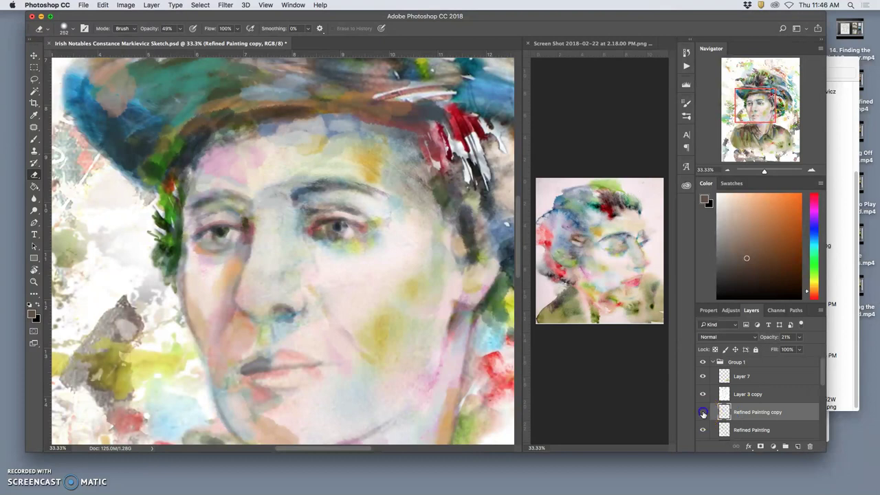
{"action": "left_click", "coordinate": [705, 394]}
{"action": "left_click", "coordinate": [704, 394]}
{"action": "left_click", "coordinate": [702, 395]}
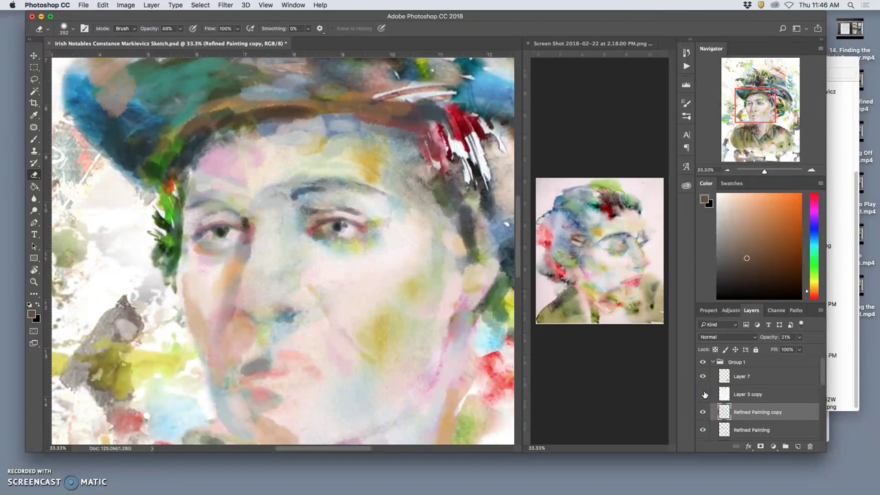
Compare the whole portrait with Layer 3 copy hidden and shown, leaving the layer visible.
{"action": "key", "text": "super+minus"}
{"action": "key", "text": "super+minus"}
{"action": "key", "text": "super+minus"}
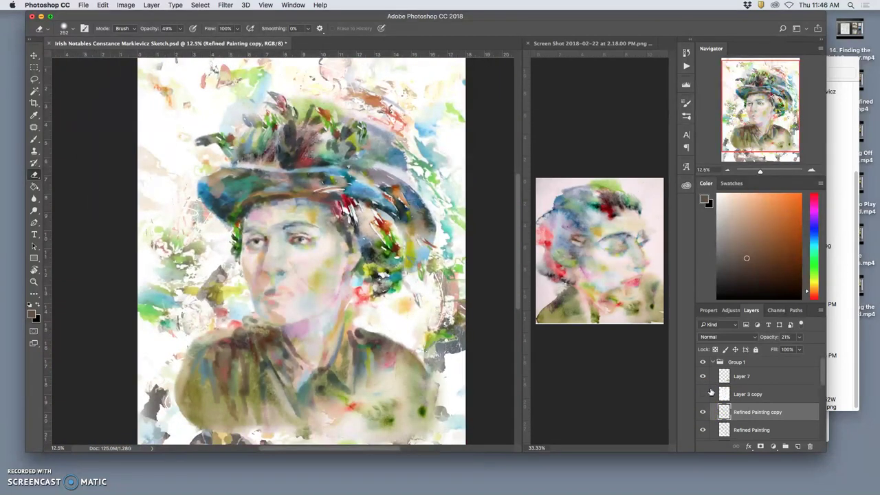
{"action": "left_click", "coordinate": [702, 394]}
{"action": "left_click", "coordinate": [704, 396]}
{"action": "left_click", "coordinate": [704, 396]}
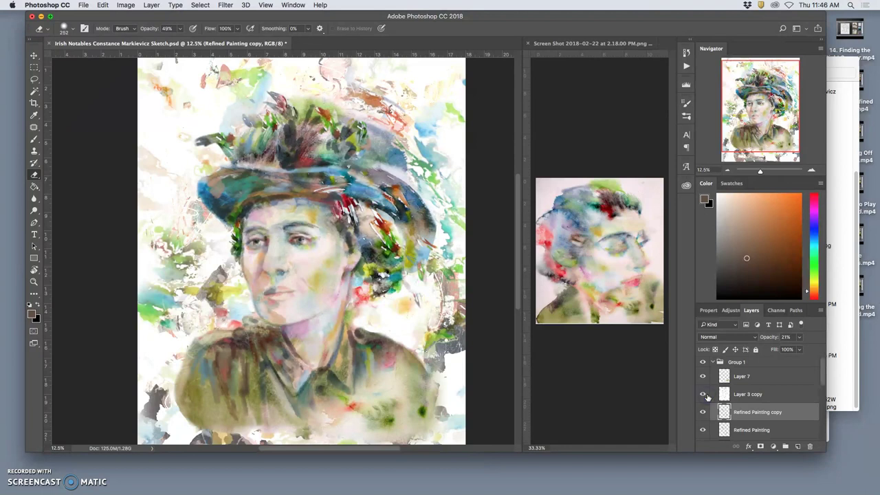
{"action": "left_click", "coordinate": [708, 397]}
{"action": "left_click", "coordinate": [707, 397]}
{"action": "left_click", "coordinate": [704, 396]}
{"action": "left_click", "coordinate": [706, 397]}
Set the brush to 118 px, 67% opacity and 85% flow, and paint sampled blues on the hat above the brim on Refined Painting copy.
{"action": "left_click", "coordinate": [35, 139]}
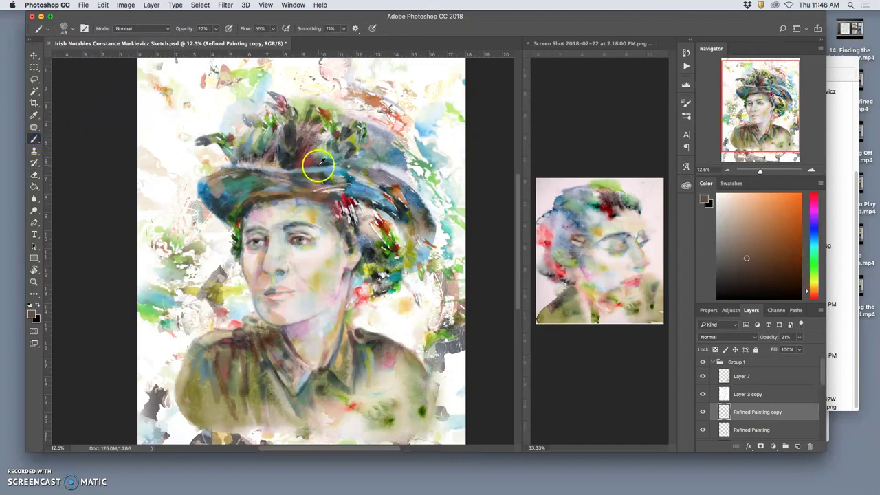
{"action": "left_click", "coordinate": [351, 178], "text": "alt"}
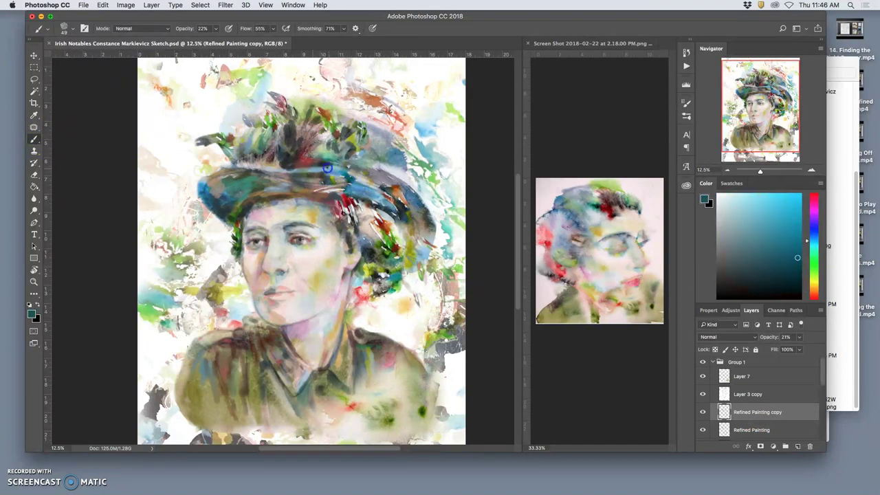
{"action": "left_click", "coordinate": [73, 29]}
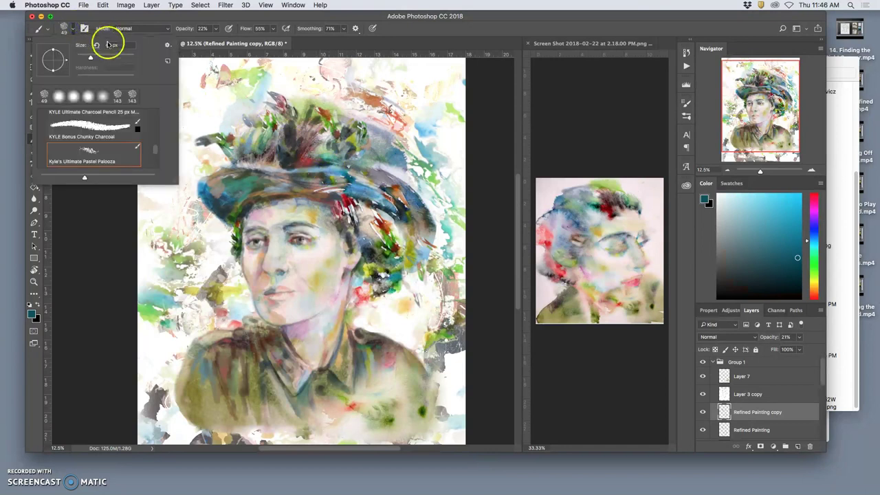
{"action": "left_click_drag", "start_coordinate": [107, 58], "coordinate": [119, 58]}
{"action": "left_click", "coordinate": [216, 30]}
{"action": "left_click_drag", "start_coordinate": [236, 39], "coordinate": [237, 39]}
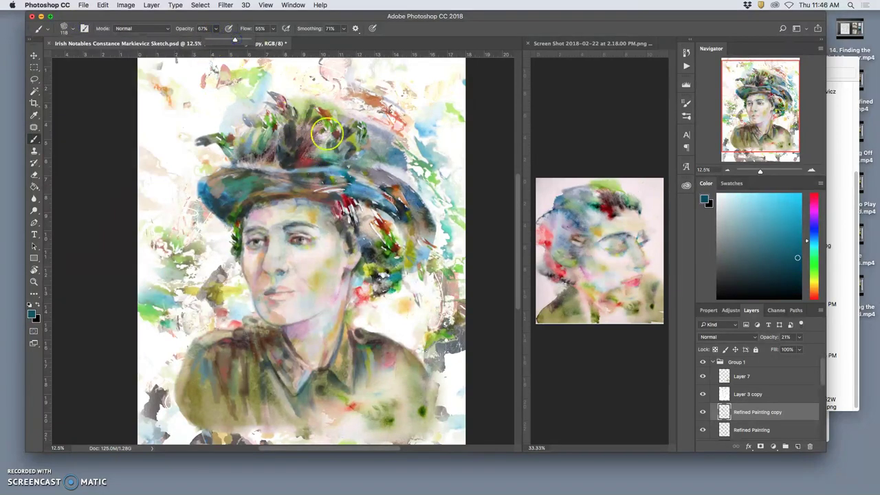
{"action": "left_click", "coordinate": [274, 29]}
{"action": "left_click", "coordinate": [285, 39]}
{"action": "left_click", "coordinate": [314, 158], "text": "alt"}
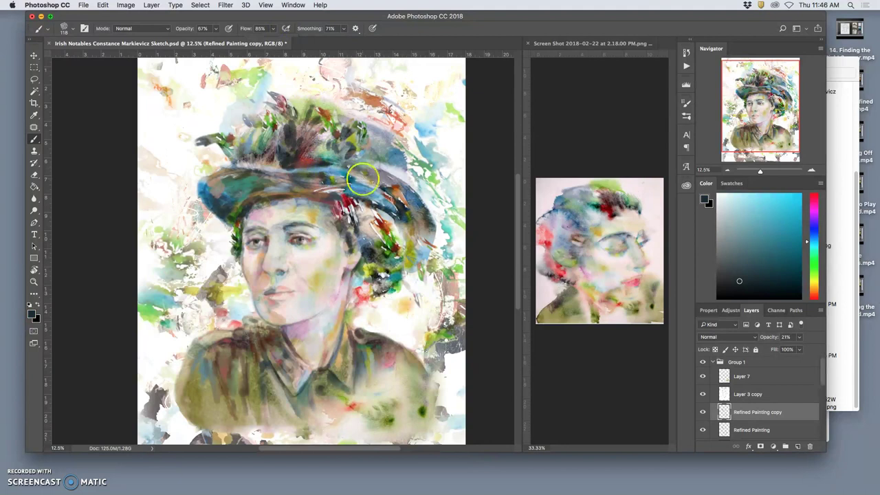
{"action": "left_click", "coordinate": [703, 411]}
{"action": "left_click", "coordinate": [703, 411]}
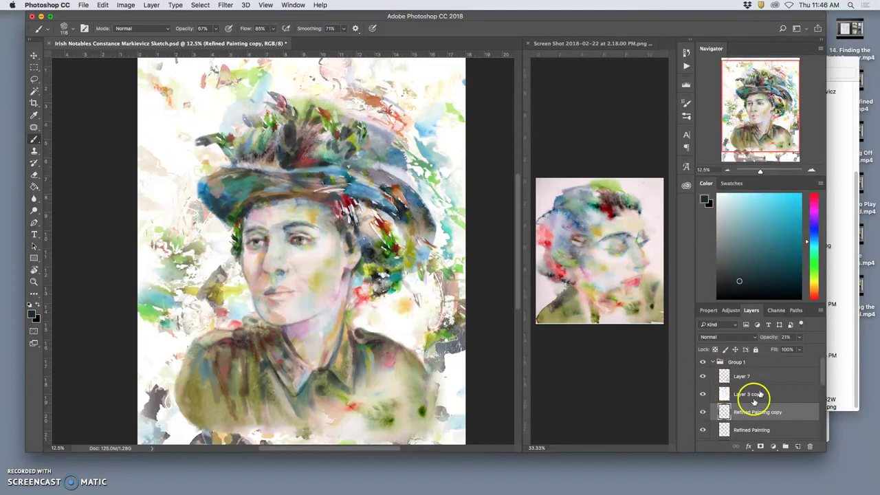
Paint sampled light blue and dark reds beneath the hat's feathers on the Refined Painting layer with 36% brush opacity and 61% flow.
{"action": "left_click", "coordinate": [743, 430]}
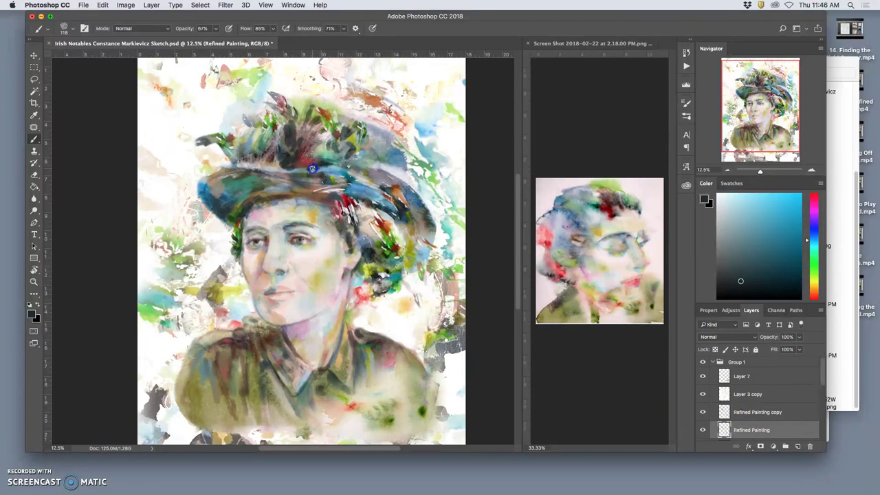
{"action": "left_click", "coordinate": [216, 29]}
{"action": "left_click", "coordinate": [274, 29]}
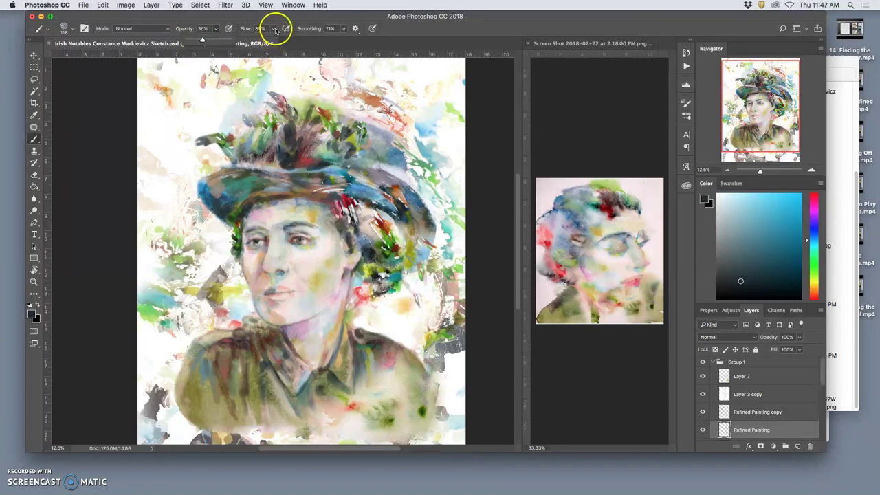
{"action": "left_click", "coordinate": [332, 169], "text": "alt"}
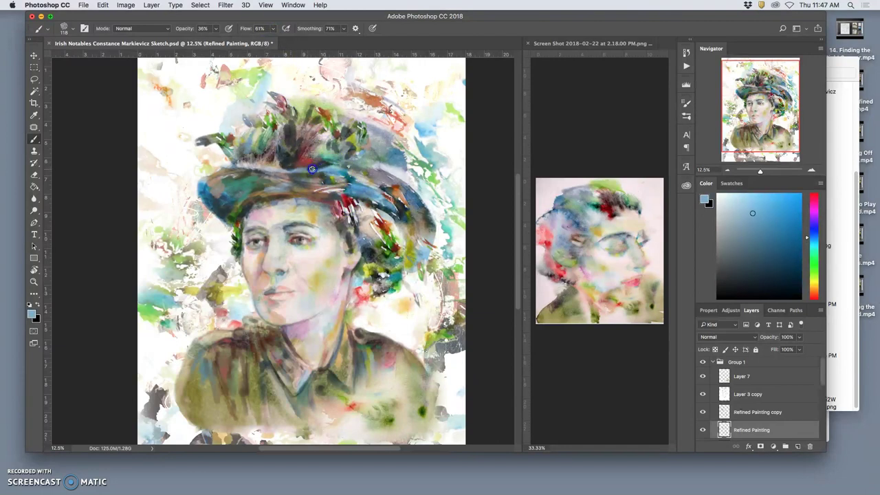
{"action": "left_click", "coordinate": [300, 165], "text": "alt"}
{"action": "left_click", "coordinate": [301, 155], "text": "alt"}
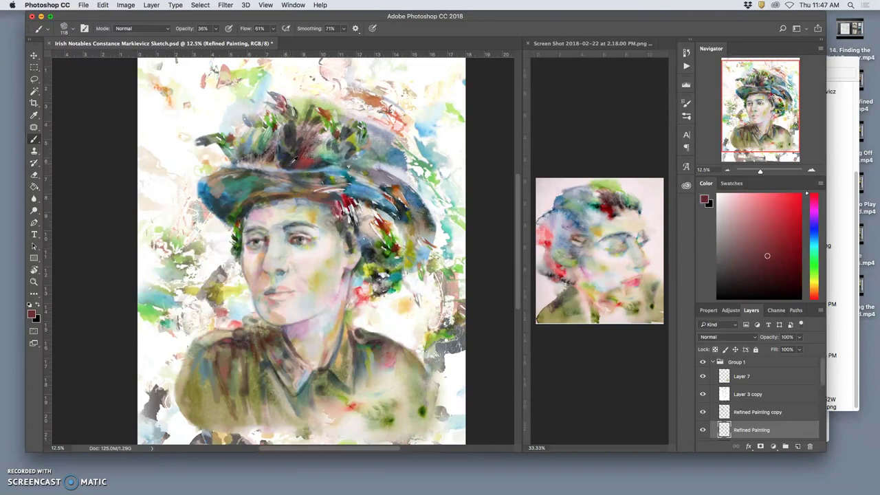
{"action": "left_click", "coordinate": [292, 163], "text": "alt"}
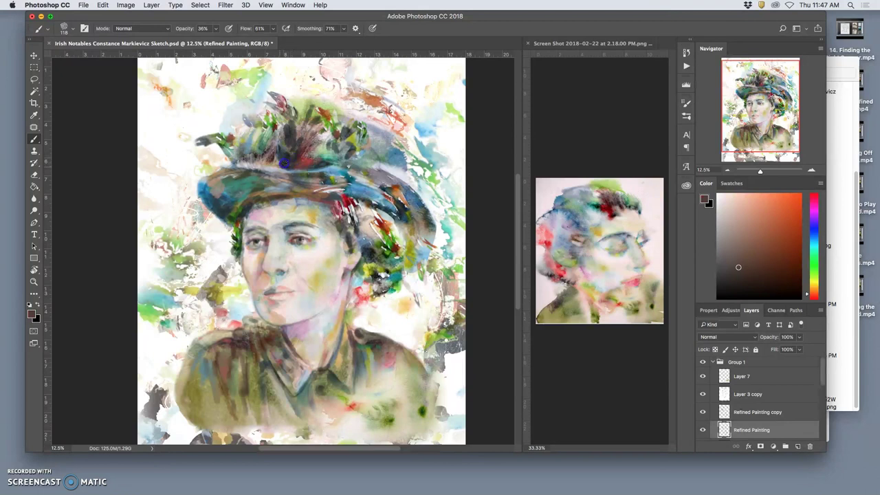
{"action": "left_click", "coordinate": [297, 160], "text": "alt"}
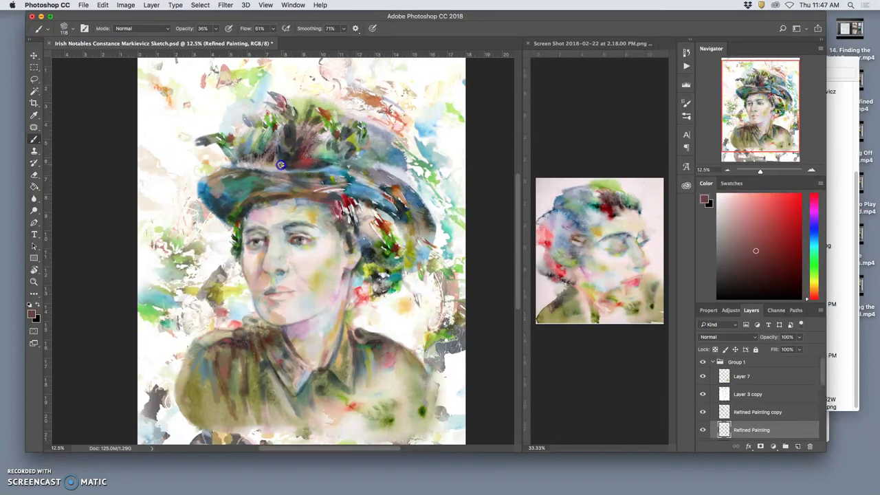
Blend sampled olive-grey and dark tones along the hat's brim on the Refined Painting layer.
{"action": "mouse_move", "coordinate": [262, 168]}
{"action": "left_mouse_down"}
{"action": "mouse_move", "coordinate": [228, 180]}
{"action": "mouse_move", "coordinate": [279, 237]}
{"action": "left_mouse_up"}
{"action": "mouse_move", "coordinate": [278, 257]}
{"action": "left_mouse_down"}
{"action": "mouse_move", "coordinate": [257, 166]}
{"action": "mouse_move", "coordinate": [281, 177]}
{"action": "mouse_move", "coordinate": [323, 172]}
{"action": "left_mouse_up"}
{"action": "left_click", "coordinate": [313, 171], "text": "alt"}
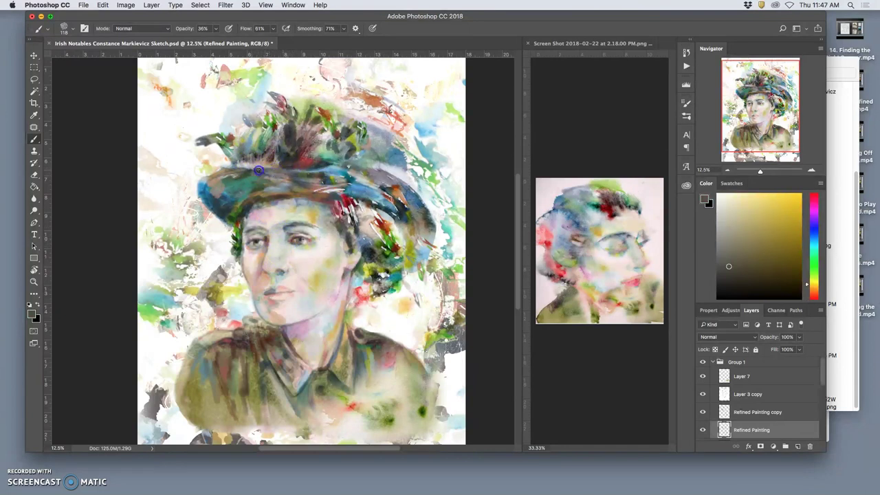
{"action": "mouse_move", "coordinate": [274, 171]}
{"action": "left_mouse_down"}
{"action": "mouse_move", "coordinate": [353, 187]}
{"action": "mouse_move", "coordinate": [295, 173]}
{"action": "mouse_move", "coordinate": [302, 172]}
{"action": "left_mouse_up"}
{"action": "left_click", "coordinate": [296, 176], "text": "alt"}
{"action": "left_click", "coordinate": [297, 160], "text": "alt"}
{"action": "mouse_move", "coordinate": [262, 173]}
{"action": "left_mouse_down"}
{"action": "mouse_move", "coordinate": [277, 177]}
{"action": "mouse_move", "coordinate": [255, 177]}
{"action": "mouse_move", "coordinate": [262, 173]}
{"action": "left_mouse_up"}
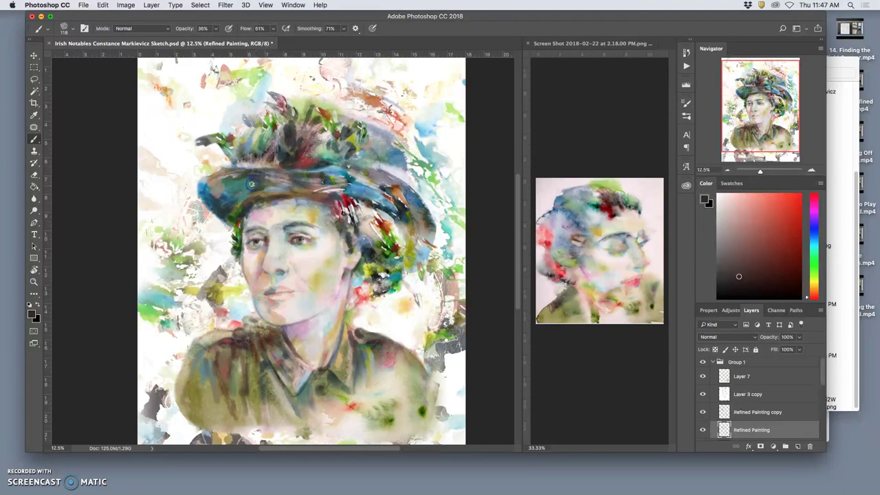
{"action": "mouse_move", "coordinate": [255, 184]}
{"action": "left_mouse_down"}
{"action": "mouse_move", "coordinate": [313, 185]}
{"action": "mouse_move", "coordinate": [335, 234]}
{"action": "left_mouse_up"}
{"action": "key", "text": "super+plus"}
{"action": "key", "text": "super+plus"}
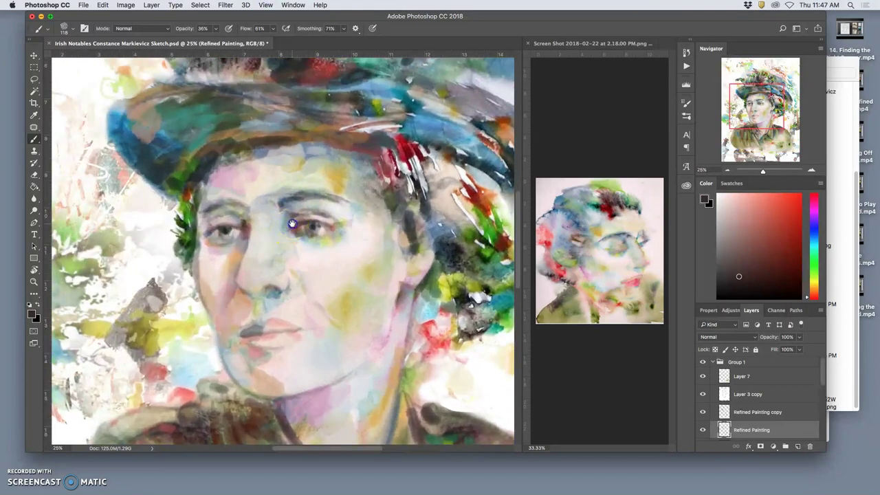
Touch up the hat's upper brim edge, sample grey from the feathers, and paint sampled pale skin tone over the left-hand eye on Refined Painting.
{"action": "left_click_drag", "start_coordinate": [292, 224], "coordinate": [327, 222]}
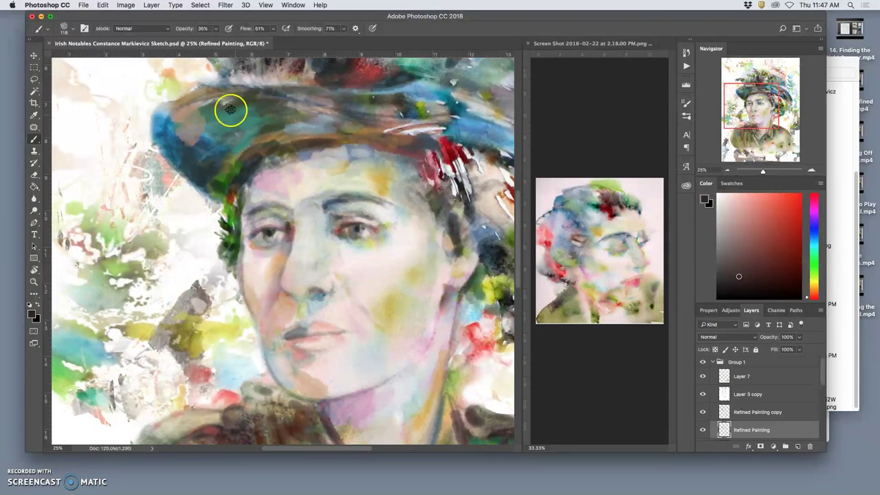
{"action": "mouse_move", "coordinate": [204, 86]}
{"action": "left_mouse_down"}
{"action": "mouse_move", "coordinate": [231, 90]}
{"action": "mouse_move", "coordinate": [255, 65]}
{"action": "mouse_move", "coordinate": [266, 66]}
{"action": "left_mouse_up"}
{"action": "left_click", "coordinate": [266, 70], "text": "alt"}
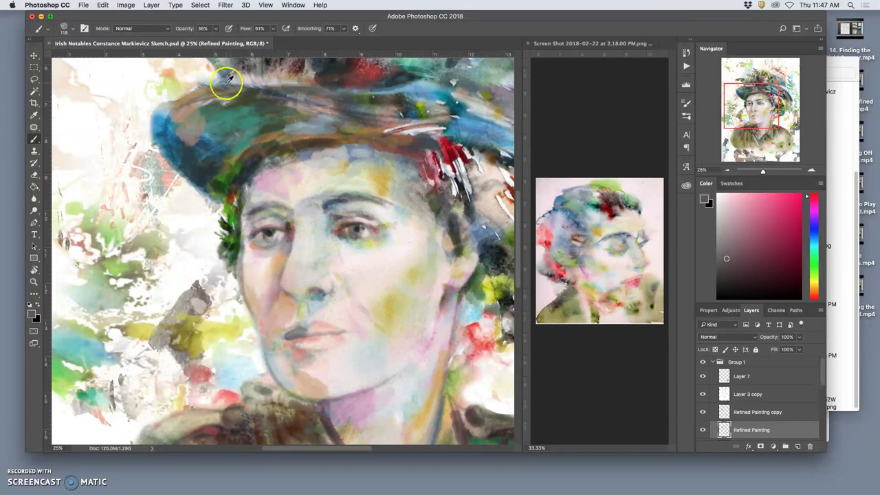
{"action": "left_click_drag", "start_coordinate": [327, 192], "coordinate": [330, 153]}
{"action": "left_click", "coordinate": [300, 186]}
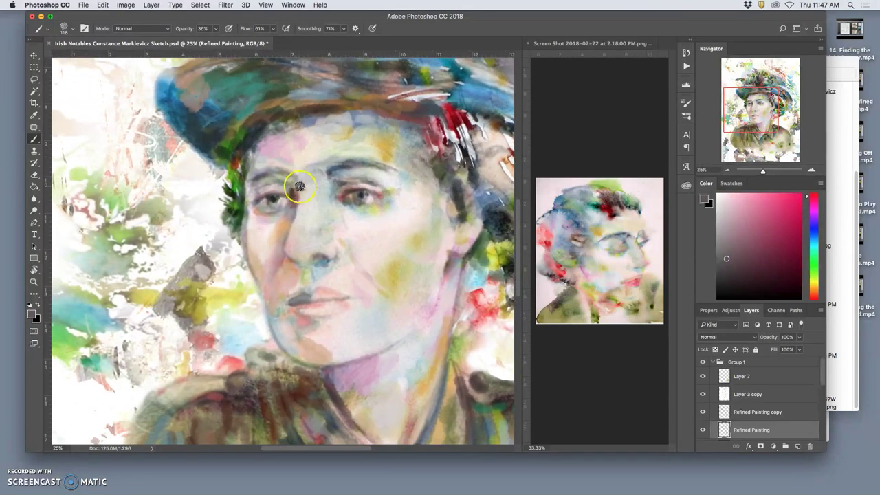
{"action": "left_click", "coordinate": [278, 165], "text": "alt"}
{"action": "left_click_drag", "start_coordinate": [273, 188], "coordinate": [275, 197]}
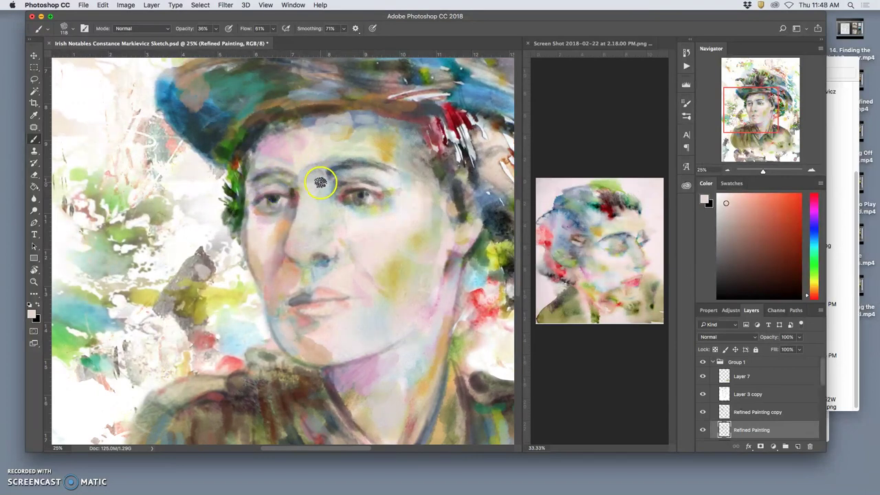
Set the brush to 46 px and 85% opacity, and refine the left-hand eye with sampled cream, blue-grey and dark tones.
{"action": "mouse_move", "coordinate": [216, 29]}
{"action": "left_mouse_down"}
{"action": "mouse_move", "coordinate": [217, 41]}
{"action": "mouse_move", "coordinate": [236, 40]}
{"action": "left_mouse_up"}
{"action": "left_click", "coordinate": [66, 29]}
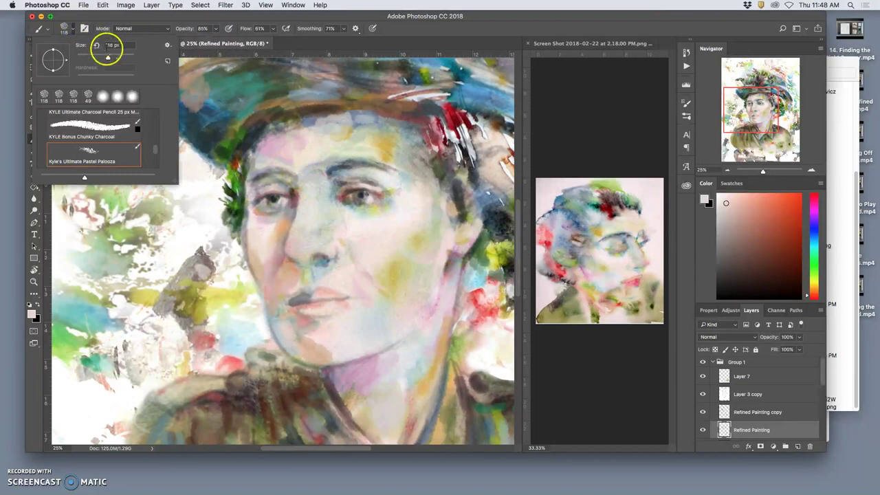
{"action": "left_click_drag", "start_coordinate": [98, 58], "coordinate": [90, 58]}
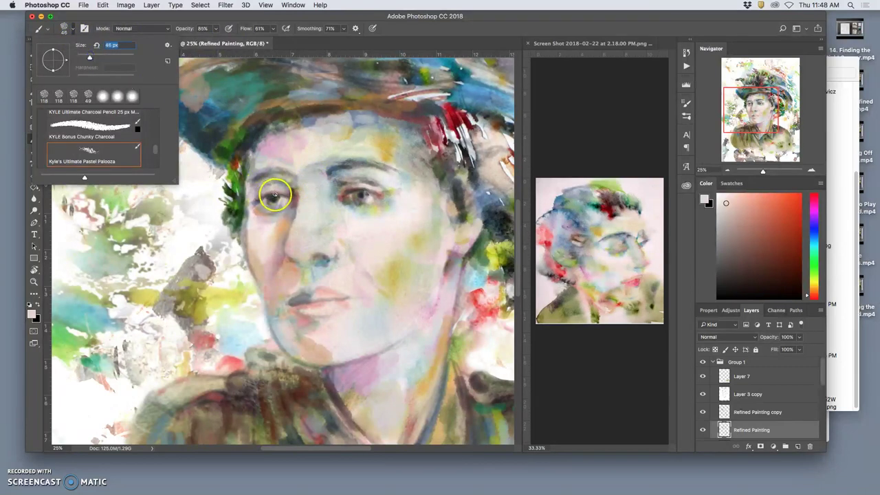
{"action": "left_click", "coordinate": [275, 197]}
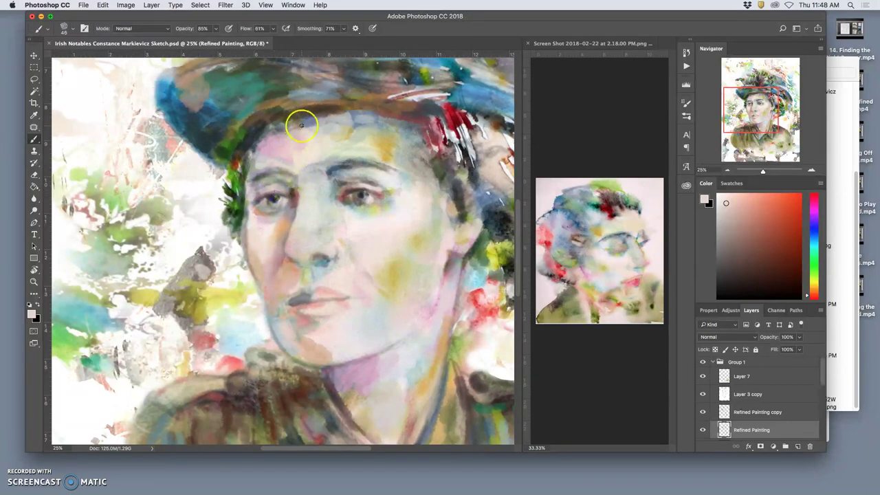
{"action": "left_click", "coordinate": [275, 191], "text": "alt"}
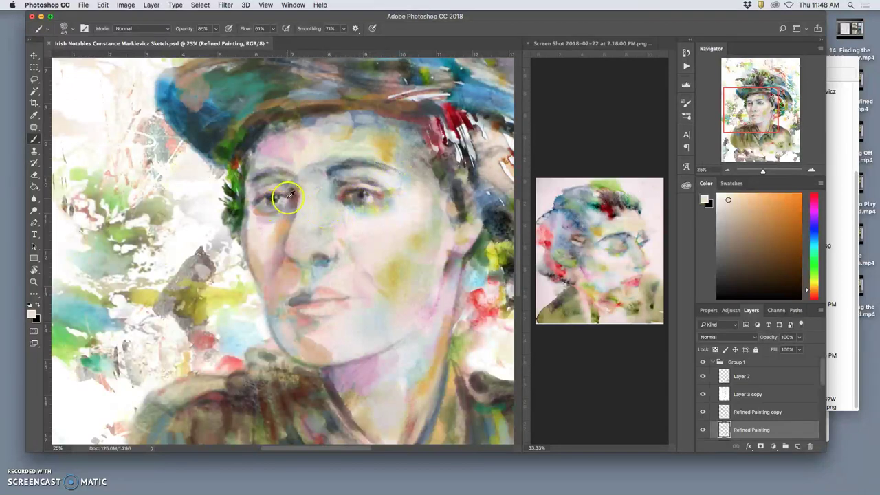
{"action": "left_click", "coordinate": [308, 121], "text": "alt"}
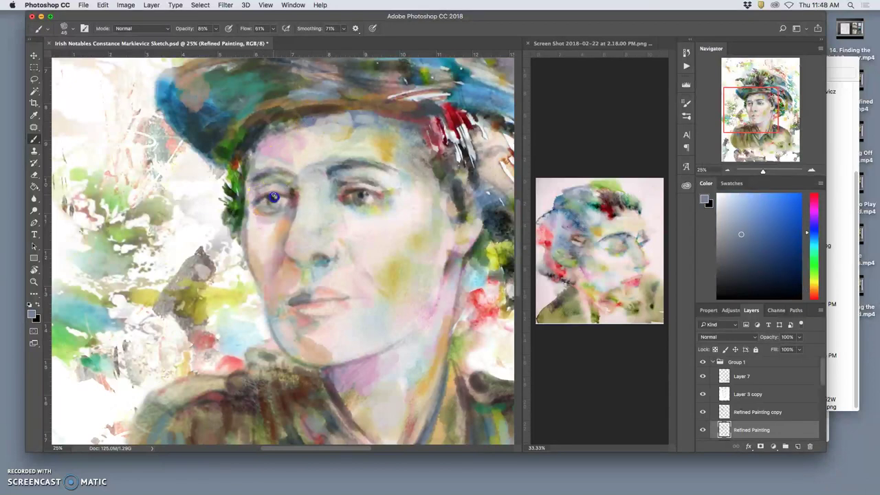
{"action": "left_click", "coordinate": [274, 199], "text": "alt"}
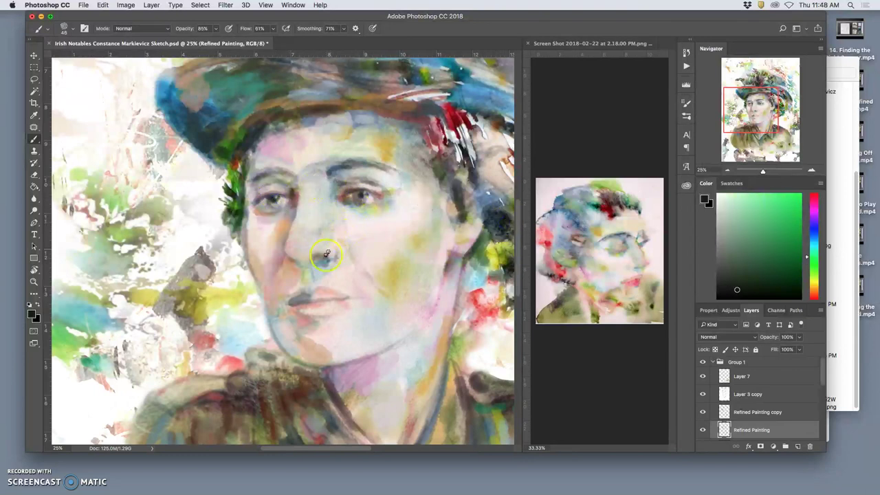
Set the brush to 121 px and 59% opacity, and paint sampled dark blues along the hat brim's underside above the hair.
{"action": "key", "text": "super+minus"}
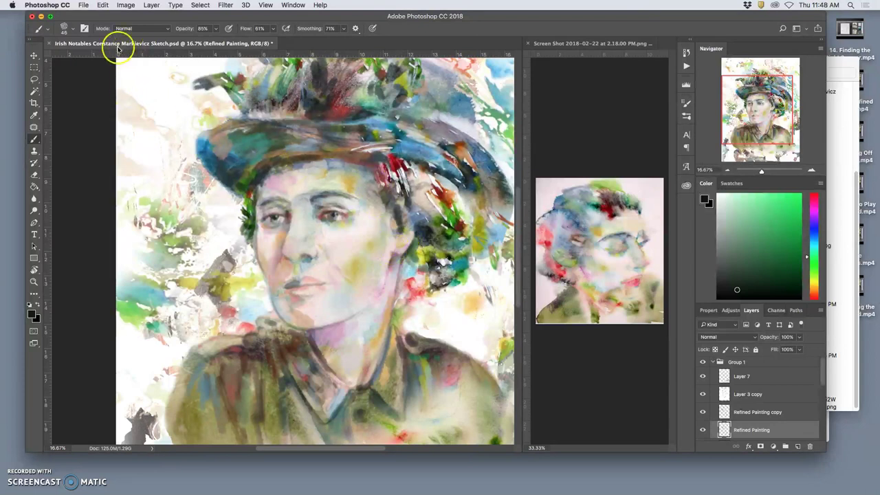
{"action": "left_click", "coordinate": [73, 29]}
{"action": "left_click", "coordinate": [108, 57]}
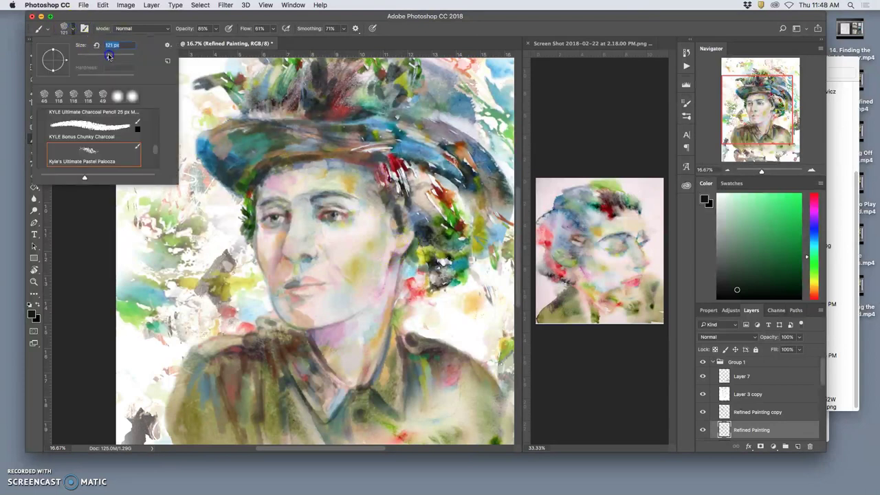
{"action": "left_click", "coordinate": [216, 30]}
{"action": "left_click_drag", "start_coordinate": [207, 40], "coordinate": [204, 39]}
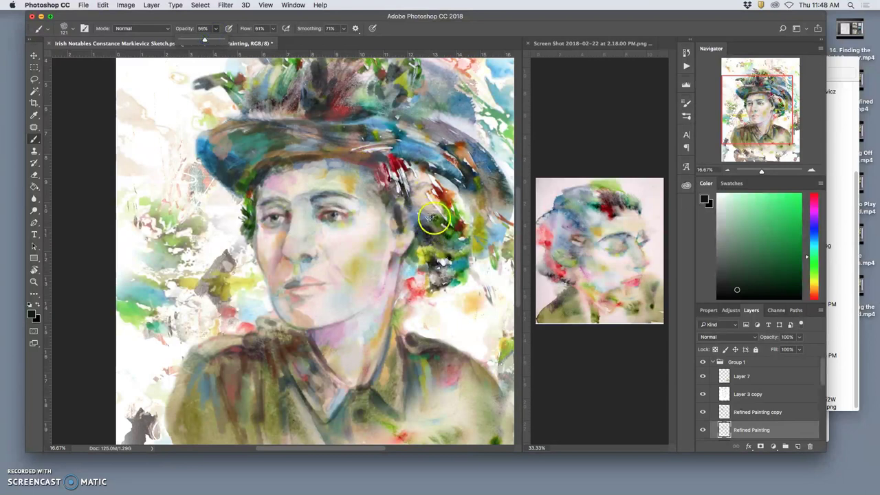
{"action": "left_click", "coordinate": [415, 222], "text": "alt"}
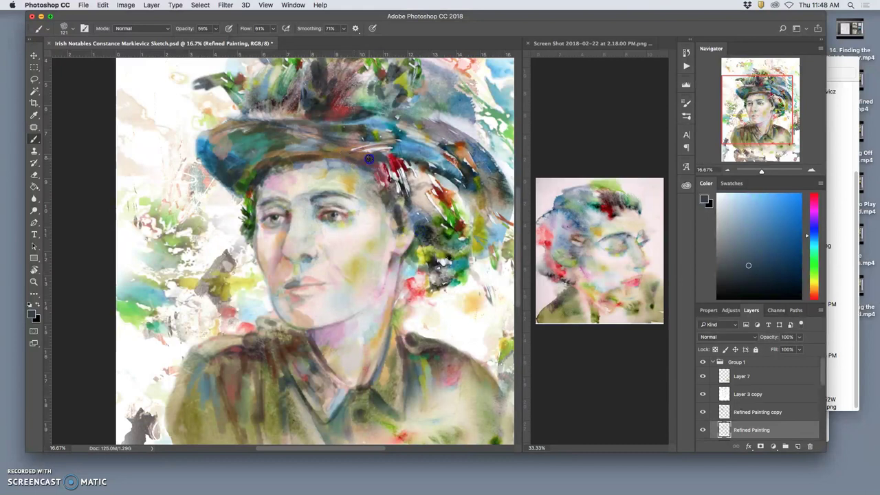
{"action": "left_click", "coordinate": [440, 173], "text": "alt"}
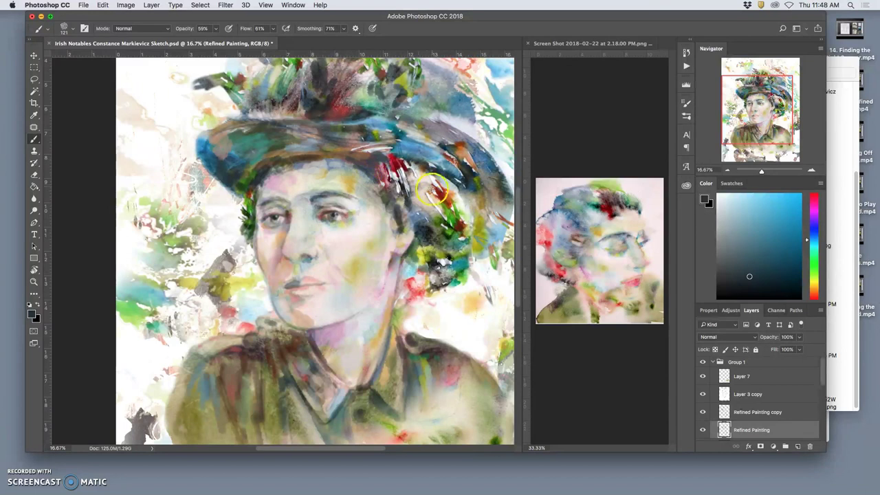
Clone sampled texture over the left end of the hat's brim with a 236 px Clone Stamp on Refined Painting.
{"action": "left_click", "coordinate": [34, 150]}
{"action": "left_click", "coordinate": [69, 28]}
{"action": "left_click_drag", "start_coordinate": [111, 58], "coordinate": [121, 58]}
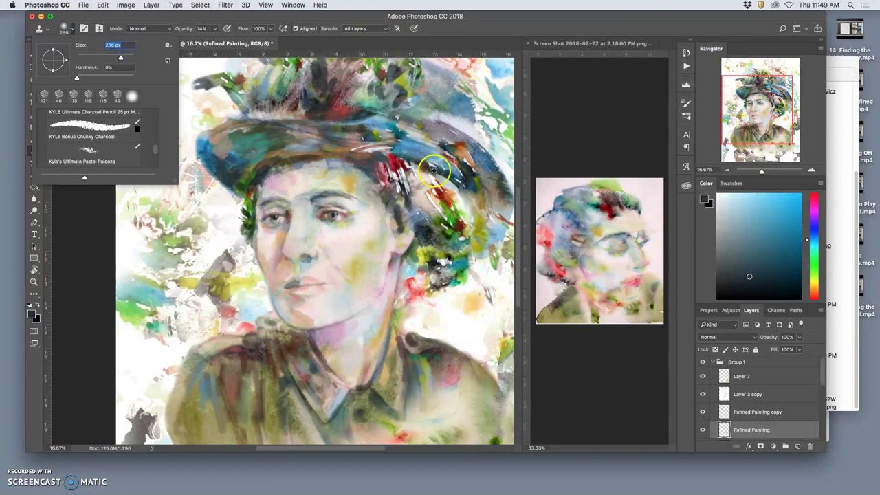
{"action": "key", "text": "Return"}
{"action": "left_click", "coordinate": [364, 170], "text": "alt"}
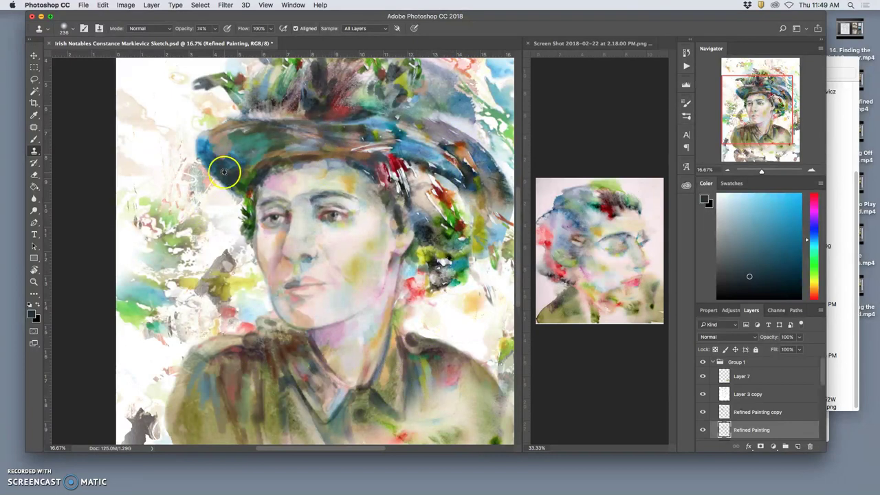
{"action": "mouse_move", "coordinate": [217, 155]}
{"action": "left_mouse_down"}
{"action": "mouse_move", "coordinate": [225, 152]}
{"action": "mouse_move", "coordinate": [217, 141]}
{"action": "left_mouse_up"}
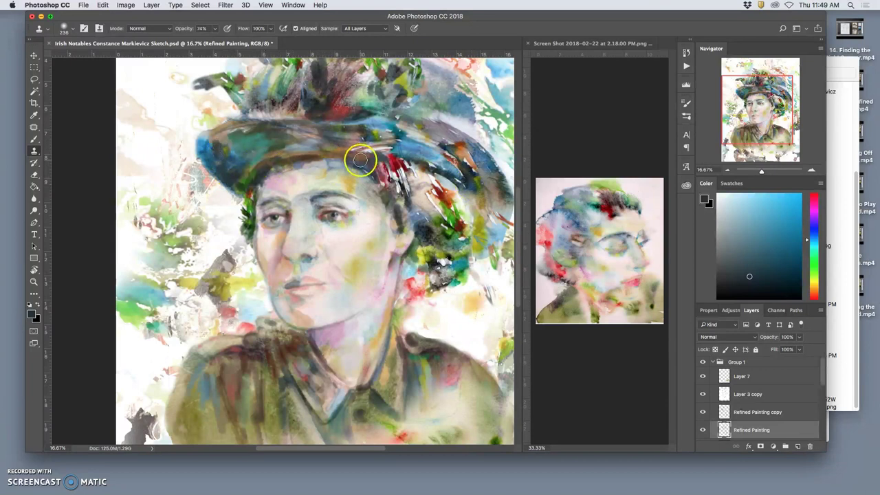
{"action": "left_click", "coordinate": [224, 160]}
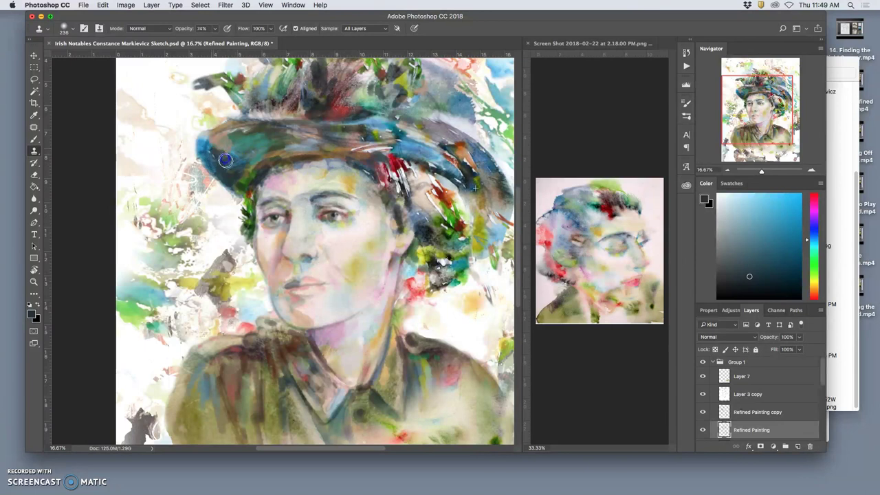
{"action": "mouse_move", "coordinate": [243, 173]}
{"action": "left_mouse_down"}
{"action": "mouse_move", "coordinate": [223, 147]}
{"action": "mouse_move", "coordinate": [245, 146]}
{"action": "left_mouse_up"}
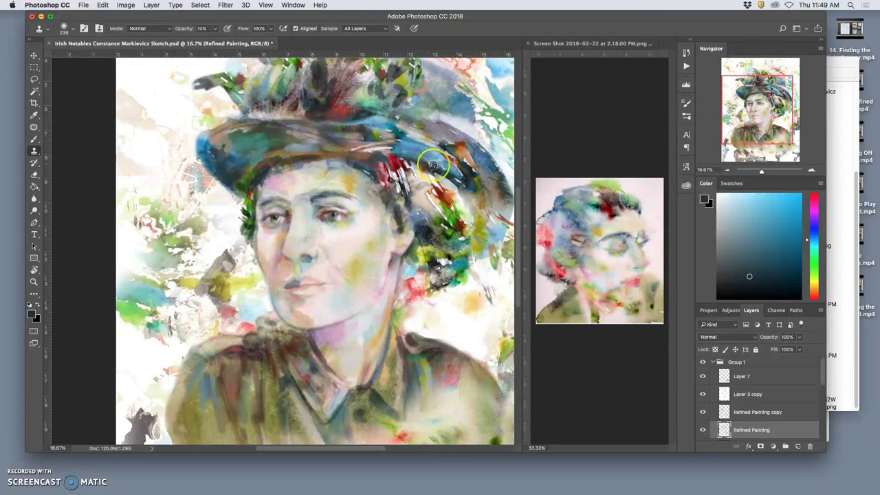
{"action": "left_click", "coordinate": [224, 144]}
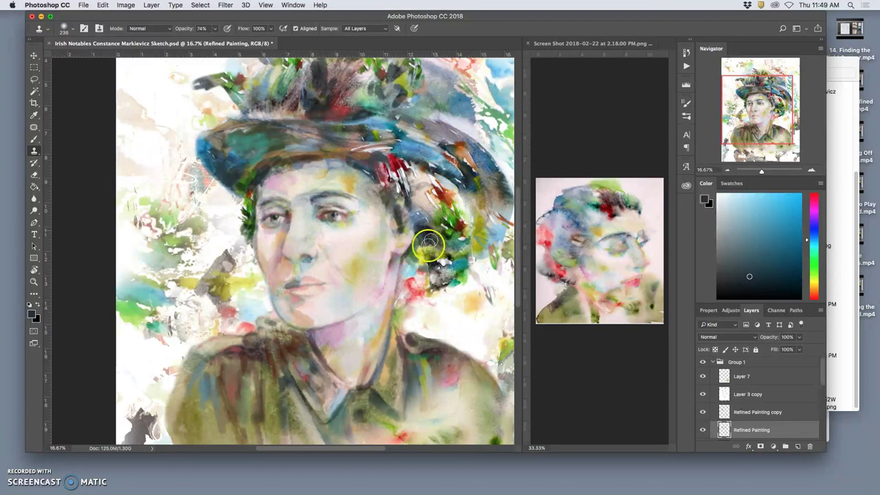
Clone sampled jacket tones onto the collar and shoulder beside the neck, and check the whole portrait.
{"action": "mouse_move", "coordinate": [425, 255]}
{"action": "left_mouse_down"}
{"action": "mouse_move", "coordinate": [433, 214]}
{"action": "mouse_move", "coordinate": [375, 218]}
{"action": "mouse_move", "coordinate": [368, 208]}
{"action": "mouse_move", "coordinate": [381, 228]}
{"action": "mouse_move", "coordinate": [390, 222]}
{"action": "left_mouse_up"}
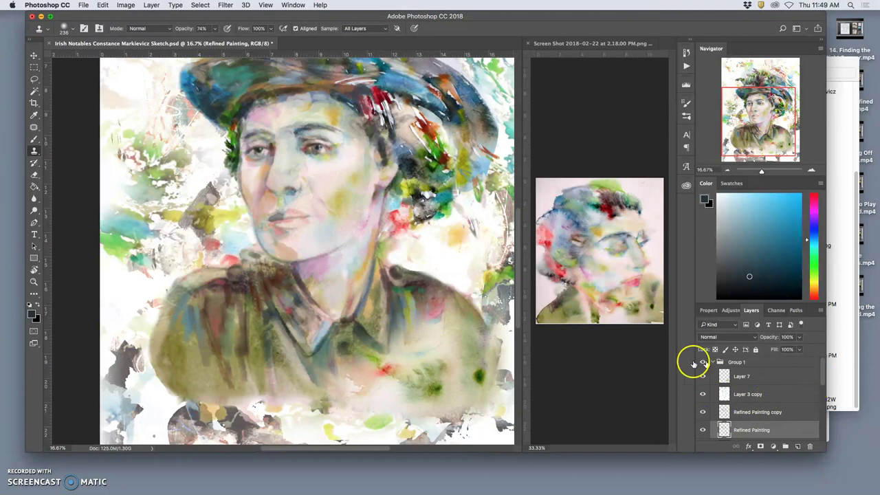
{"action": "left_click", "coordinate": [469, 339], "text": "alt"}
{"action": "mouse_move", "coordinate": [371, 305]}
{"action": "left_mouse_down"}
{"action": "mouse_move", "coordinate": [369, 321]}
{"action": "mouse_move", "coordinate": [394, 279]}
{"action": "left_mouse_up"}
{"action": "left_click", "coordinate": [374, 286]}
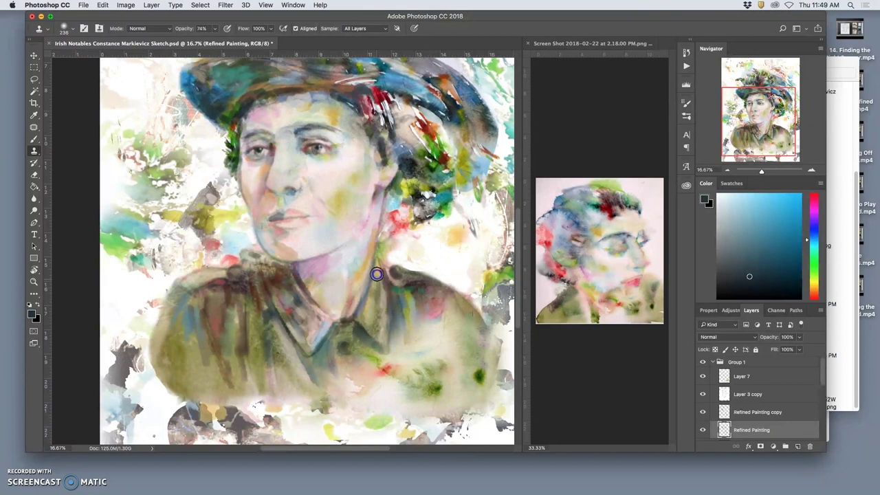
{"action": "mouse_move", "coordinate": [378, 261]}
{"action": "left_mouse_down"}
{"action": "mouse_move", "coordinate": [368, 336]}
{"action": "mouse_move", "coordinate": [376, 284]}
{"action": "mouse_move", "coordinate": [344, 386]}
{"action": "left_mouse_up"}
{"action": "key", "text": "super+minus"}
{"action": "key", "text": "super+minus"}
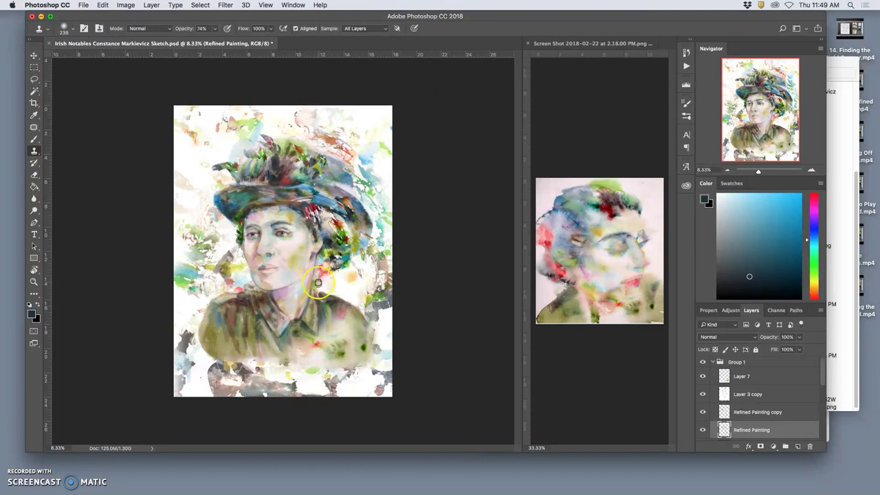
{"action": "key", "text": "super+plus"}
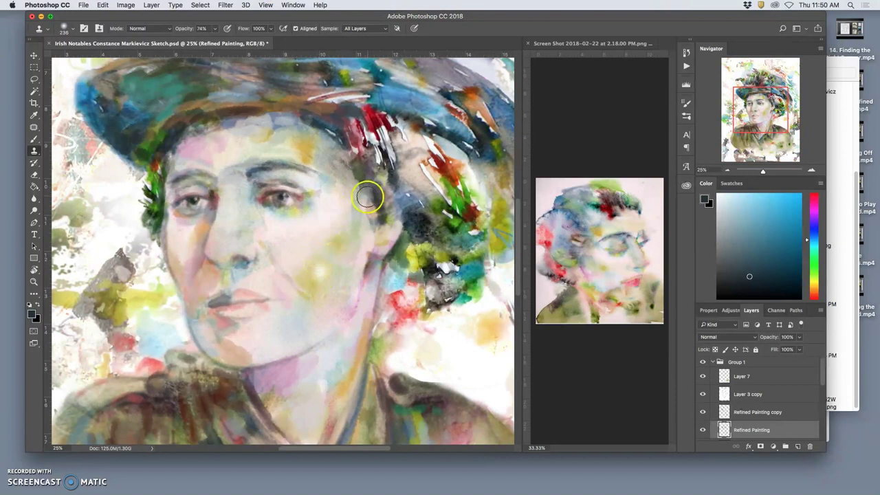
Add a new layer above Refined Painting and clone into the hair and beside the nose bridge, lowering the stamp opacity to 26%.
{"action": "left_click", "coordinate": [798, 447]}
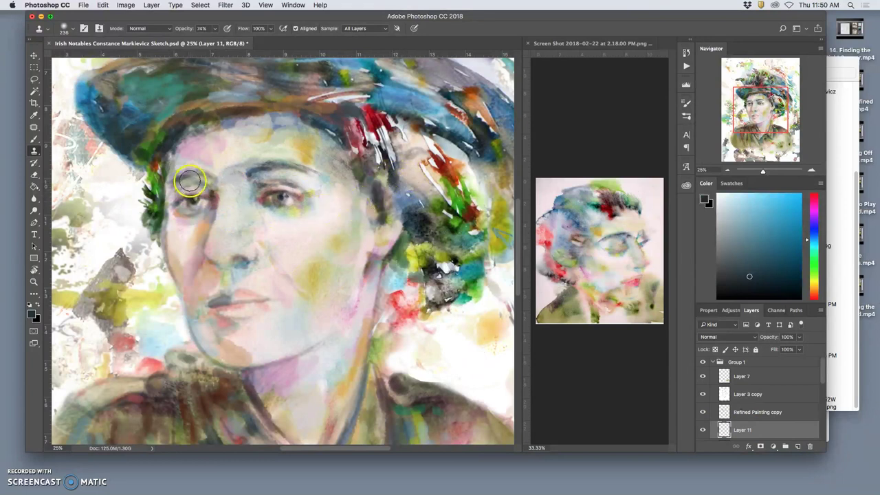
{"action": "mouse_move", "coordinate": [432, 185]}
{"action": "left_mouse_down"}
{"action": "mouse_move", "coordinate": [440, 165]}
{"action": "mouse_move", "coordinate": [450, 178]}
{"action": "left_mouse_up"}
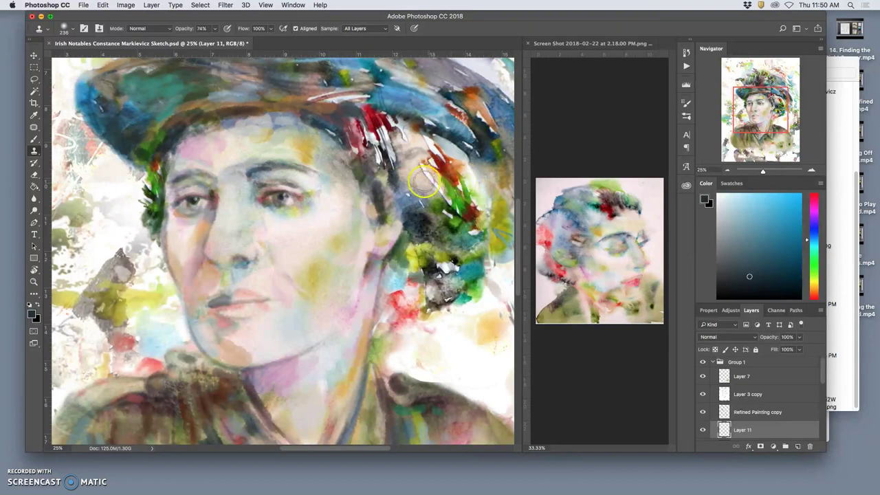
{"action": "left_click", "coordinate": [213, 32]}
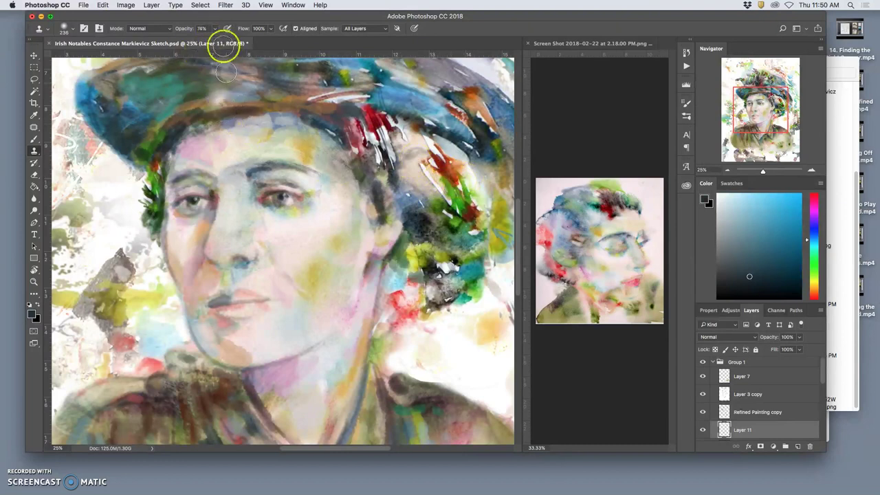
{"action": "left_click_drag", "start_coordinate": [196, 40], "coordinate": [193, 40]}
{"action": "left_click_drag", "start_coordinate": [212, 205], "coordinate": [212, 218]}
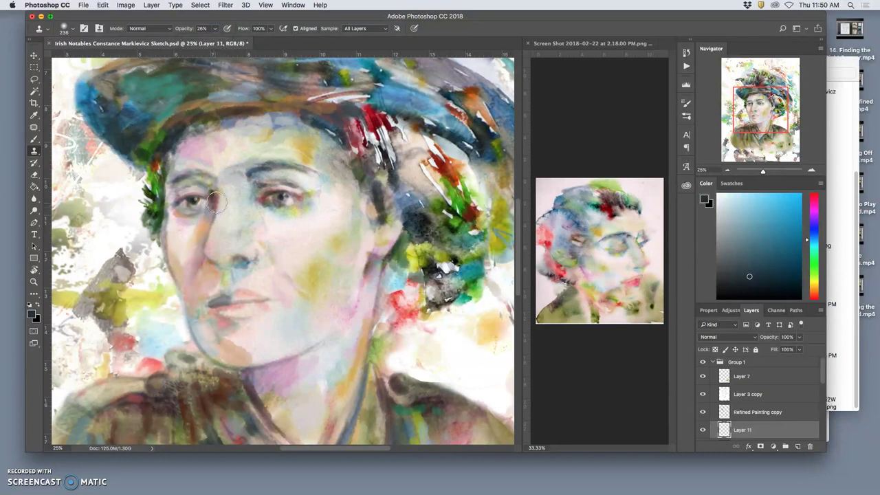
Sample teal from the hat with the Brush, and try cloning a dark hat tone under the left-hand eye.
{"action": "left_click", "coordinate": [34, 138]}
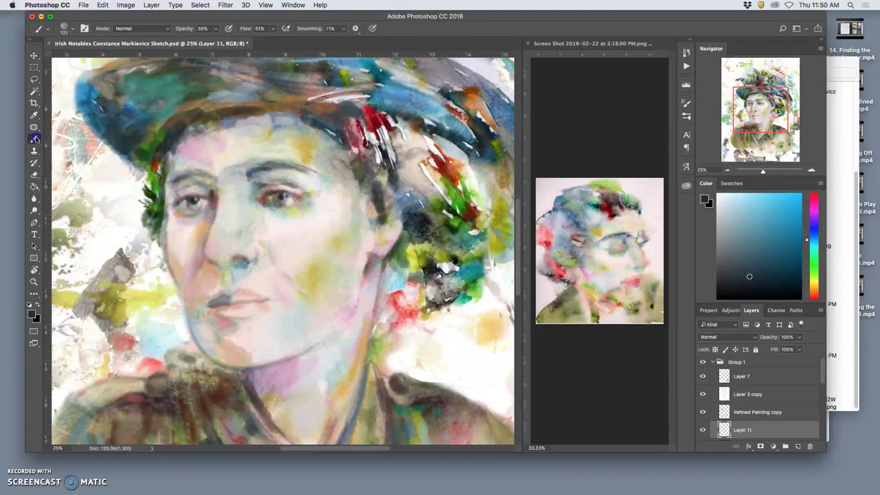
{"action": "left_click", "coordinate": [130, 90], "text": "alt"}
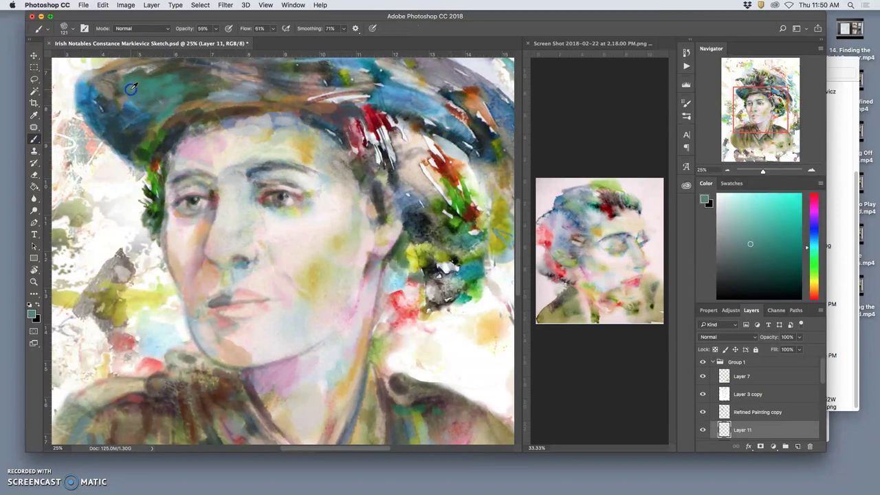
{"action": "left_click", "coordinate": [34, 150]}
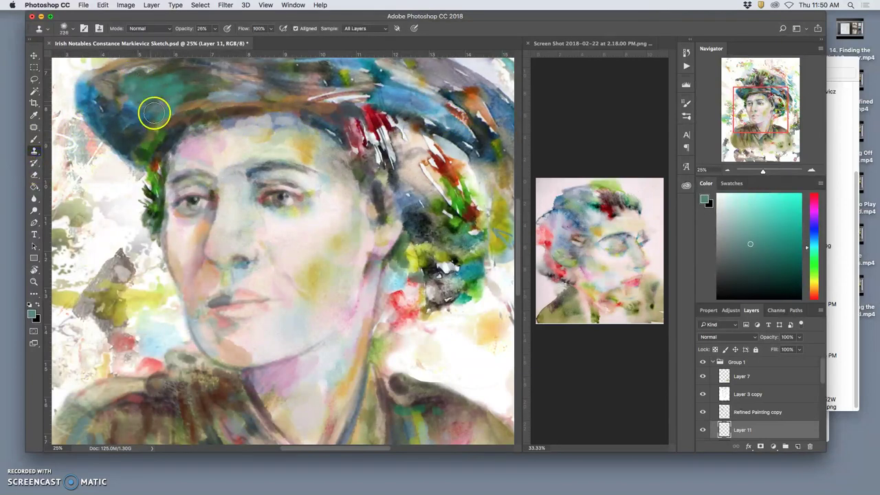
{"action": "left_click", "coordinate": [202, 234]}
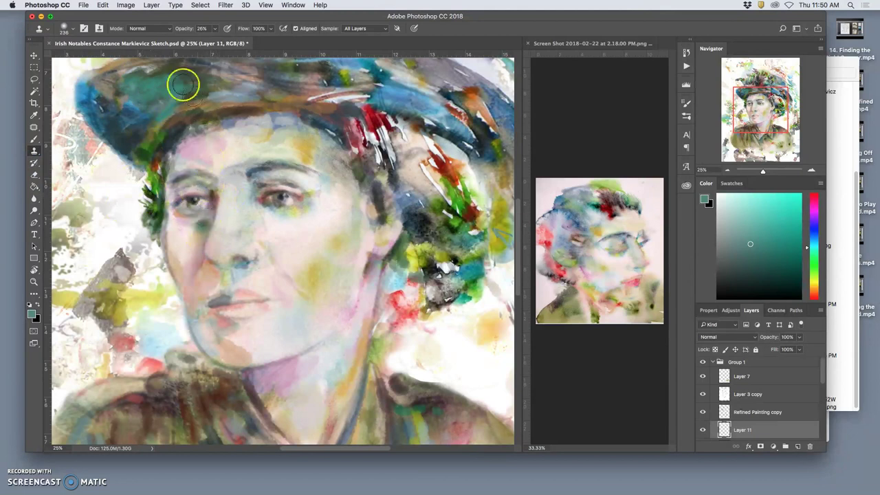
Set the Clone Stamp size to 140 px, try a dab beside the nose bridge, and undo it.
{"action": "left_click", "coordinate": [72, 28]}
{"action": "left_click_drag", "start_coordinate": [91, 46], "coordinate": [62, 47]}
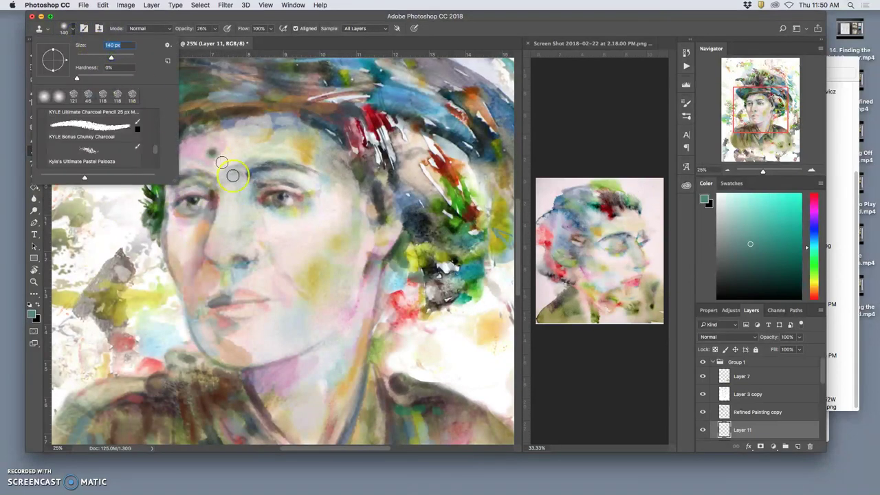
{"action": "left_click", "coordinate": [213, 220]}
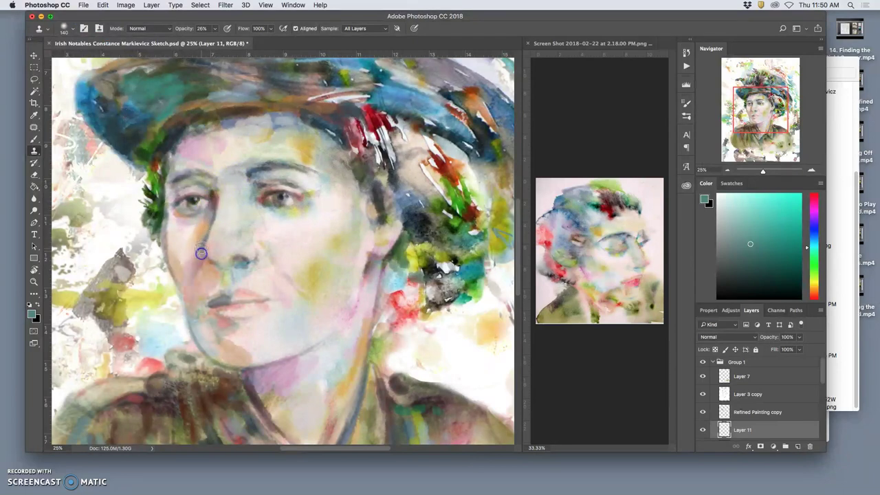
{"action": "key", "text": "super+z"}
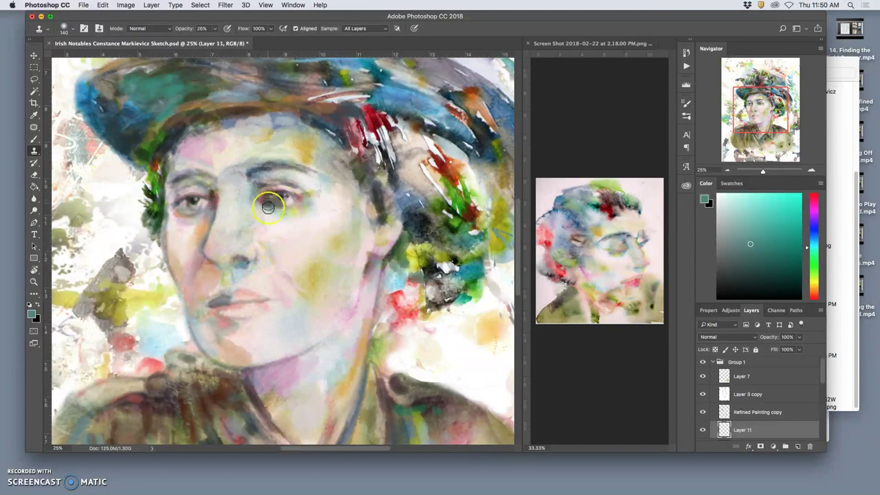
Clone a tone sampled from the teal area of the hat around both eyes and the nose bridge on Layer 11.
{"action": "left_click", "coordinate": [159, 88], "text": "alt"}
{"action": "left_click", "coordinate": [247, 209]}
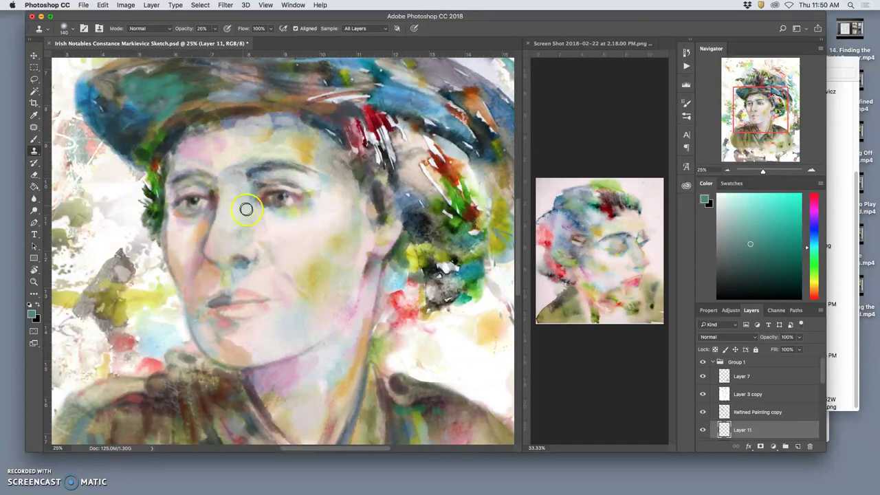
{"action": "left_click_drag", "start_coordinate": [177, 206], "coordinate": [189, 205]}
{"action": "left_click", "coordinate": [234, 202]}
{"action": "key", "text": "super+z"}
{"action": "left_click", "coordinate": [274, 203]}
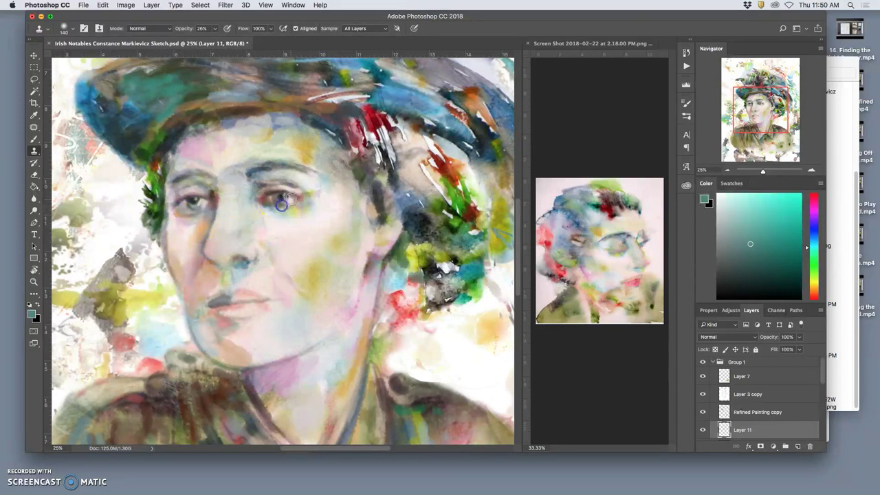
Clone sampled tones along the side of the nose and around the corner of the mouth, undoing the last stroke.
{"action": "left_click_drag", "start_coordinate": [199, 231], "coordinate": [215, 219]}
{"action": "left_click_drag", "start_coordinate": [223, 296], "coordinate": [219, 286]}
{"action": "mouse_move", "coordinate": [354, 125]}
{"action": "left_mouse_down"}
{"action": "mouse_move", "coordinate": [291, 102]}
{"action": "mouse_move", "coordinate": [277, 107]}
{"action": "left_mouse_up"}
{"action": "left_click_drag", "start_coordinate": [214, 308], "coordinate": [212, 305]}
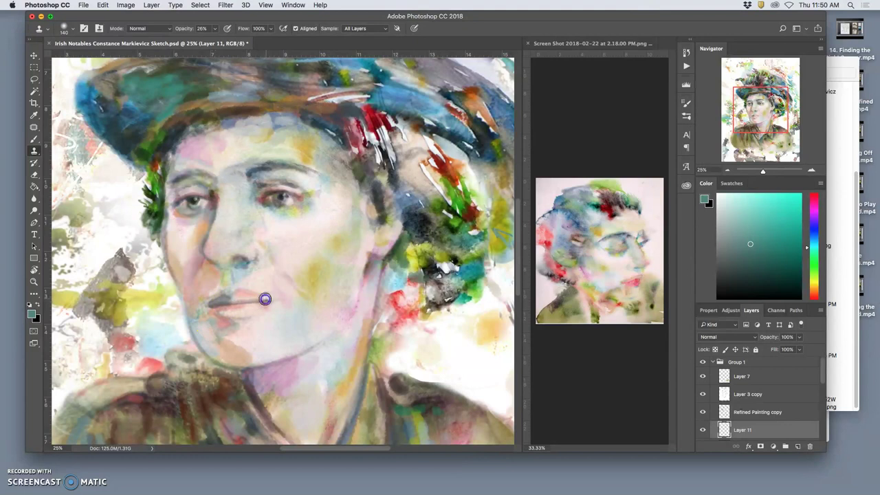
{"action": "left_click_drag", "start_coordinate": [204, 318], "coordinate": [210, 315]}
{"action": "key", "text": "super+z"}
Clone a dark tone sampled from the hair behind the ear onto the lips, and touch up the right-hand eye.
{"action": "left_click", "coordinate": [230, 299]}
{"action": "left_click", "coordinate": [416, 197], "text": "alt"}
{"action": "left_click", "coordinate": [231, 292]}
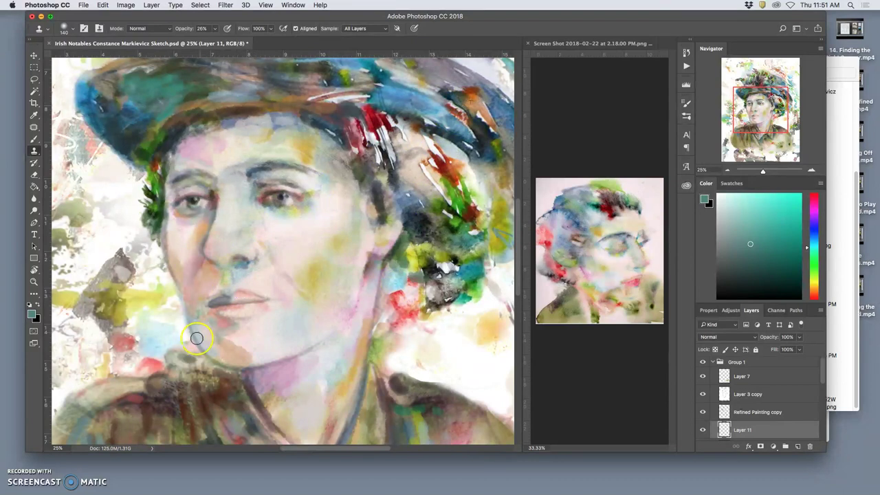
{"action": "mouse_move", "coordinate": [285, 268]}
{"action": "left_mouse_down"}
{"action": "mouse_move", "coordinate": [223, 260]}
{"action": "mouse_move", "coordinate": [221, 272]}
{"action": "mouse_move", "coordinate": [267, 245]}
{"action": "mouse_move", "coordinate": [400, 203]}
{"action": "mouse_move", "coordinate": [466, 239]}
{"action": "mouse_move", "coordinate": [474, 141]}
{"action": "left_mouse_up"}
{"action": "mouse_move", "coordinate": [227, 291]}
{"action": "left_mouse_down"}
{"action": "mouse_move", "coordinate": [235, 327]}
{"action": "mouse_move", "coordinate": [237, 257]}
{"action": "mouse_move", "coordinate": [207, 294]}
{"action": "mouse_move", "coordinate": [227, 319]}
{"action": "left_mouse_up"}
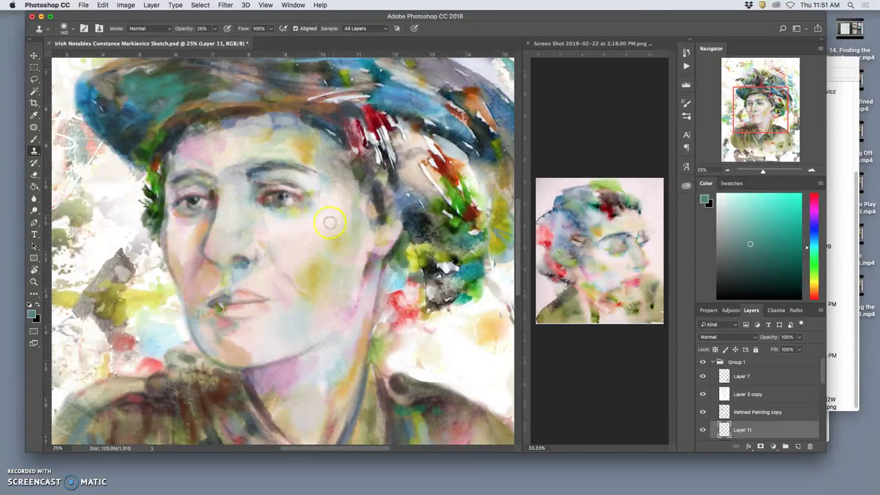
{"action": "mouse_move", "coordinate": [288, 200]}
{"action": "left_mouse_down"}
{"action": "mouse_move", "coordinate": [467, 122]}
{"action": "mouse_move", "coordinate": [482, 128]}
{"action": "mouse_move", "coordinate": [275, 196]}
{"action": "left_mouse_up"}
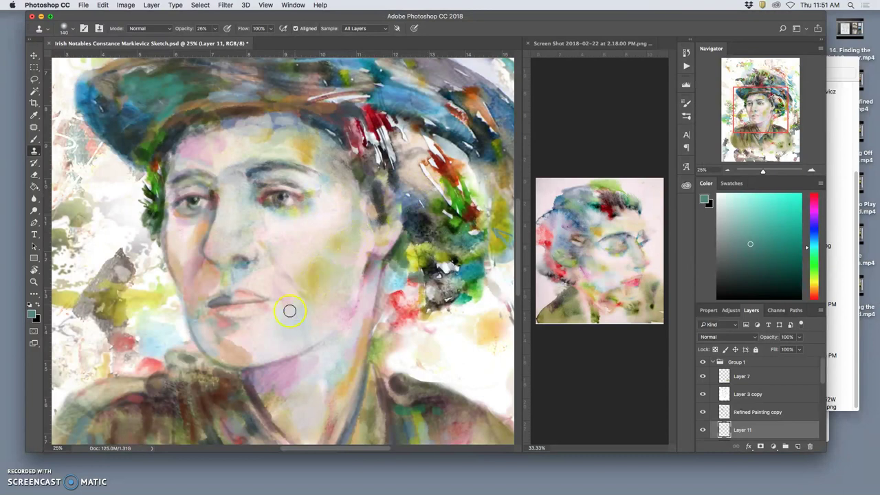
Clone dark tones sampled from the hat's right edge beneath the earlobe and along the back of the ear.
{"action": "mouse_move", "coordinate": [292, 290]}
{"action": "left_mouse_down"}
{"action": "mouse_move", "coordinate": [347, 236]}
{"action": "mouse_move", "coordinate": [404, 203]}
{"action": "mouse_move", "coordinate": [462, 201]}
{"action": "mouse_move", "coordinate": [495, 149]}
{"action": "left_mouse_up"}
{"action": "left_click", "coordinate": [508, 140], "text": "alt"}
{"action": "left_click", "coordinate": [391, 253]}
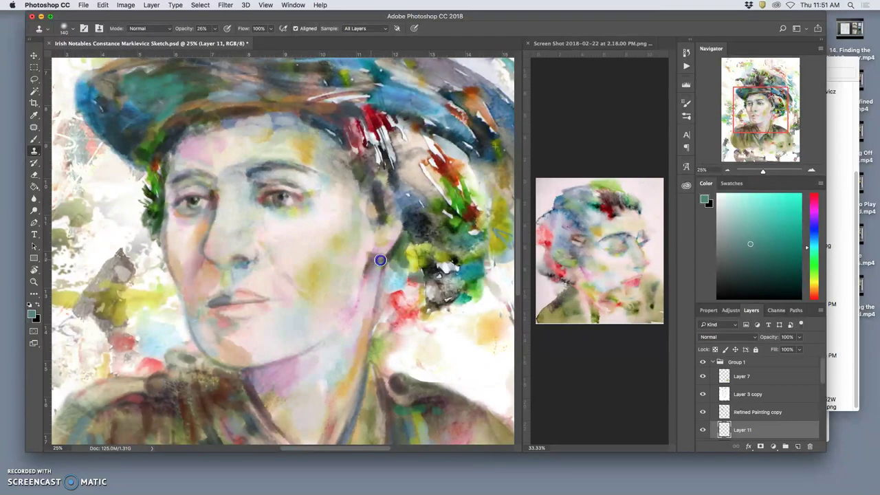
{"action": "left_click", "coordinate": [508, 162], "text": "alt"}
{"action": "left_click", "coordinate": [402, 224]}
{"action": "left_click_drag", "start_coordinate": [406, 206], "coordinate": [407, 213]}
Clone sampled hat tones along the jawline, chin and side of the neck, and below the nose.
{"action": "left_click", "coordinate": [334, 335]}
{"action": "mouse_move", "coordinate": [265, 372]}
{"action": "left_mouse_down"}
{"action": "mouse_move", "coordinate": [226, 378]}
{"action": "mouse_move", "coordinate": [226, 368]}
{"action": "left_mouse_up"}
{"action": "left_click", "coordinate": [200, 104], "text": "alt"}
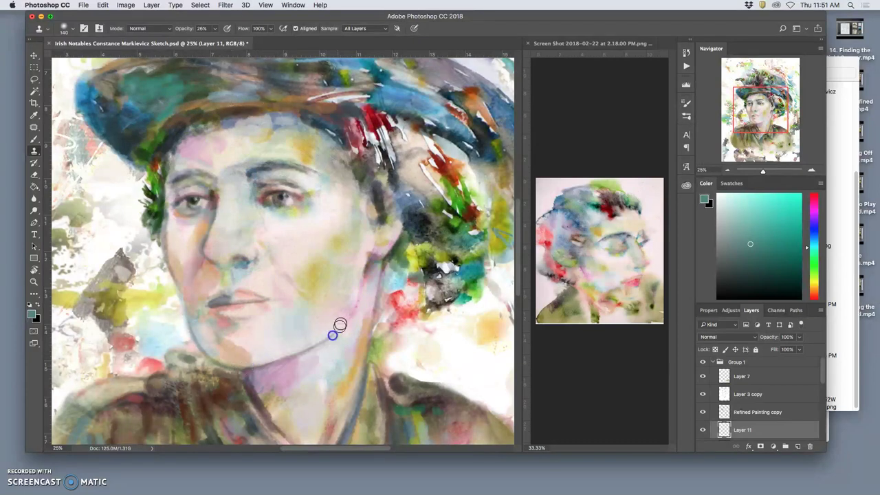
{"action": "left_click", "coordinate": [489, 163]}
{"action": "mouse_move", "coordinate": [383, 282]}
{"action": "left_mouse_down"}
{"action": "mouse_move", "coordinate": [385, 268]}
{"action": "mouse_move", "coordinate": [380, 290]}
{"action": "left_mouse_up"}
{"action": "mouse_move", "coordinate": [386, 386]}
{"action": "left_mouse_down"}
{"action": "mouse_move", "coordinate": [380, 360]}
{"action": "mouse_move", "coordinate": [358, 354]}
{"action": "mouse_move", "coordinate": [253, 377]}
{"action": "mouse_move", "coordinate": [250, 354]}
{"action": "left_mouse_up"}
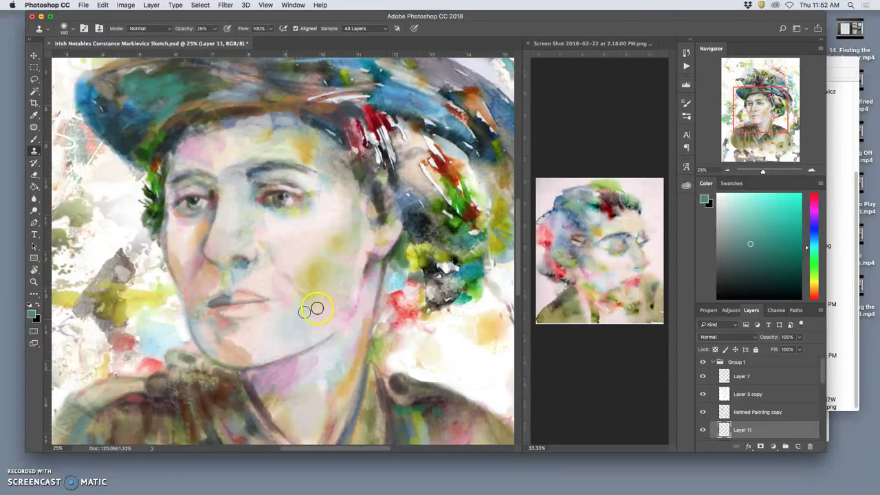
{"action": "left_click", "coordinate": [488, 153], "text": "alt"}
{"action": "left_click", "coordinate": [229, 271]}
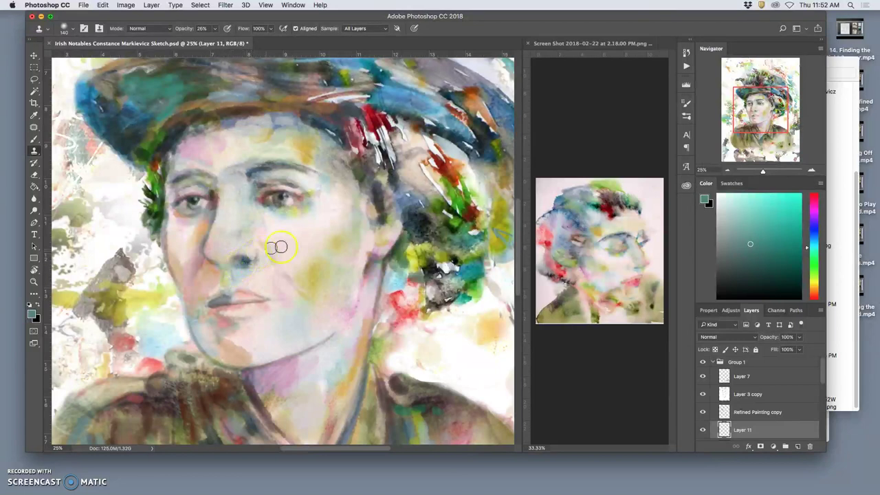
Compare the portrait with Layer 3 copy hidden and shown.
{"action": "left_click", "coordinate": [702, 395]}
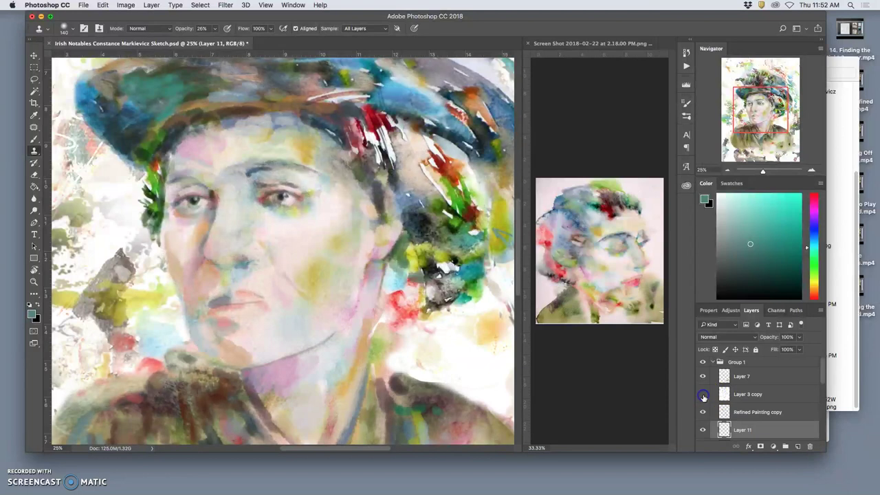
{"action": "left_click", "coordinate": [703, 395]}
{"action": "left_click", "coordinate": [704, 396]}
{"action": "left_click", "coordinate": [703, 396]}
{"action": "left_click", "coordinate": [703, 395]}
{"action": "left_click", "coordinate": [703, 395]}
Move Layer 11 above Refined Painting copy, hide Layer 3 copy, and set Layer 11's blend mode to Multiply.
{"action": "mouse_move", "coordinate": [712, 425]}
{"action": "left_mouse_down"}
{"action": "mouse_move", "coordinate": [743, 428]}
{"action": "mouse_move", "coordinate": [740, 400]}
{"action": "left_mouse_up"}
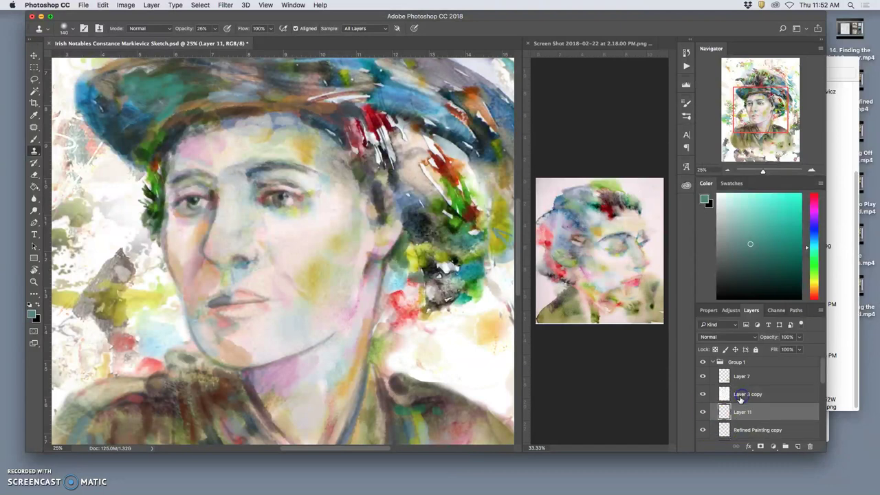
{"action": "left_click", "coordinate": [704, 396]}
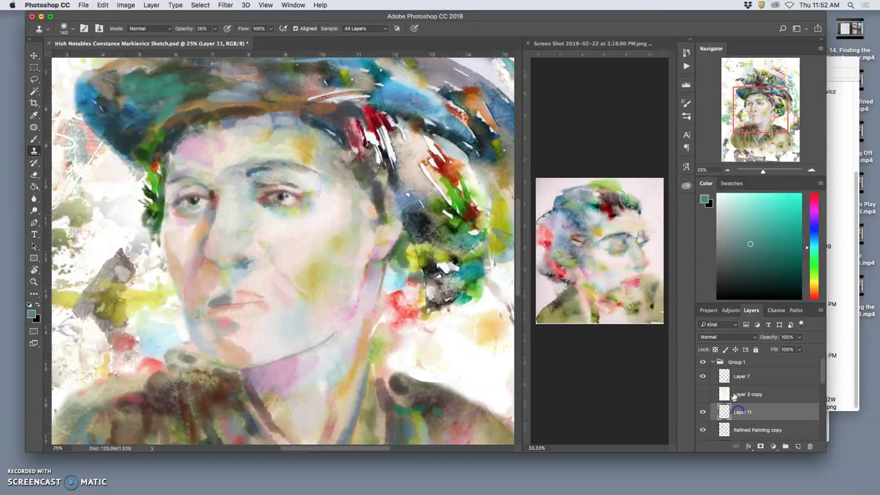
{"action": "left_click", "coordinate": [742, 340]}
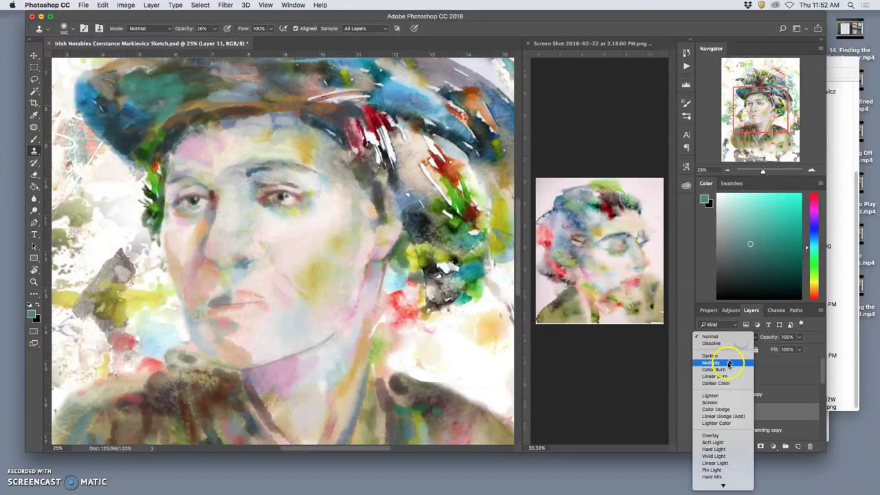
{"action": "left_click", "coordinate": [729, 366]}
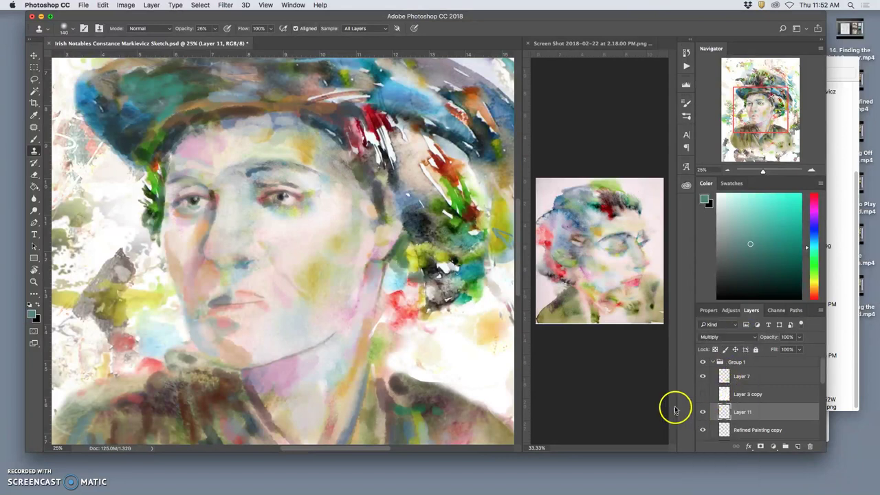
Compare the portrait with Layer 11 hidden and shown to judge its cloned shading.
{"action": "left_click", "coordinate": [702, 413]}
{"action": "left_click", "coordinate": [703, 413]}
{"action": "left_click", "coordinate": [702, 414]}
{"action": "left_click", "coordinate": [702, 414]}
{"action": "left_click", "coordinate": [703, 413]}
{"action": "left_click", "coordinate": [703, 413]}
{"action": "left_click", "coordinate": [703, 413]}
{"action": "left_click", "coordinate": [702, 413]}
{"action": "left_click", "coordinate": [702, 412]}
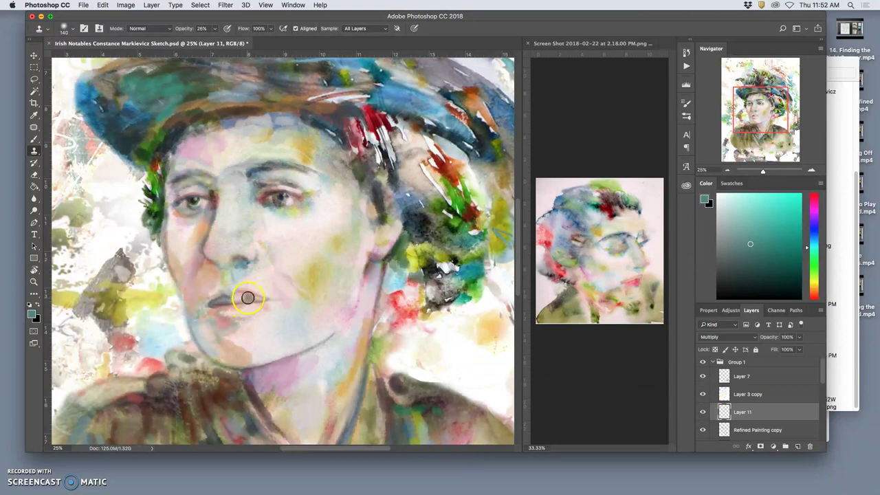
Clone grey-blue tones sampled from the hat's upper right onto the area below the lips and the left side of the jaw.
{"action": "left_click", "coordinate": [436, 76], "text": "alt"}
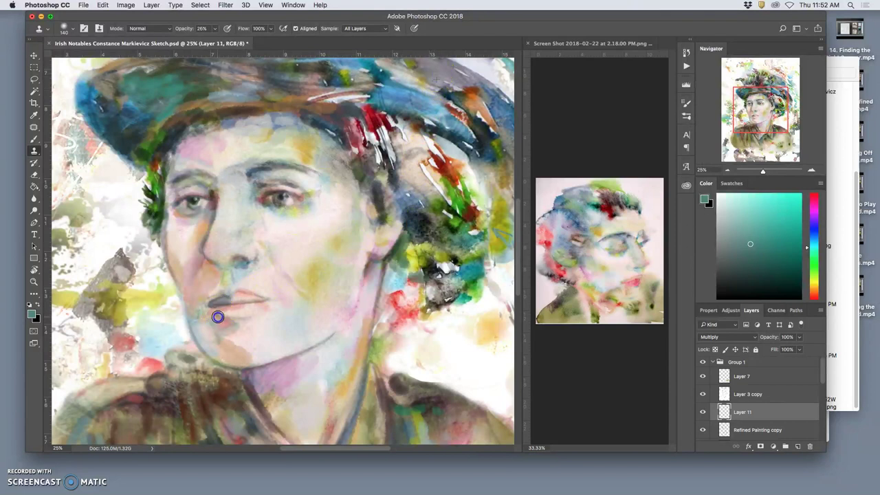
{"action": "mouse_move", "coordinate": [439, 92]}
{"action": "left_mouse_down"}
{"action": "mouse_move", "coordinate": [200, 88]}
{"action": "mouse_move", "coordinate": [279, 81]}
{"action": "left_mouse_up"}
{"action": "mouse_move", "coordinate": [194, 280]}
{"action": "left_mouse_down"}
{"action": "mouse_move", "coordinate": [171, 234]}
{"action": "mouse_move", "coordinate": [368, 197]}
{"action": "mouse_move", "coordinate": [419, 162]}
{"action": "mouse_move", "coordinate": [330, 249]}
{"action": "mouse_move", "coordinate": [319, 238]}
{"action": "mouse_move", "coordinate": [403, 230]}
{"action": "mouse_move", "coordinate": [406, 249]}
{"action": "mouse_move", "coordinate": [197, 229]}
{"action": "mouse_move", "coordinate": [164, 199]}
{"action": "left_mouse_up"}
{"action": "left_click_drag", "start_coordinate": [205, 354], "coordinate": [216, 365]}
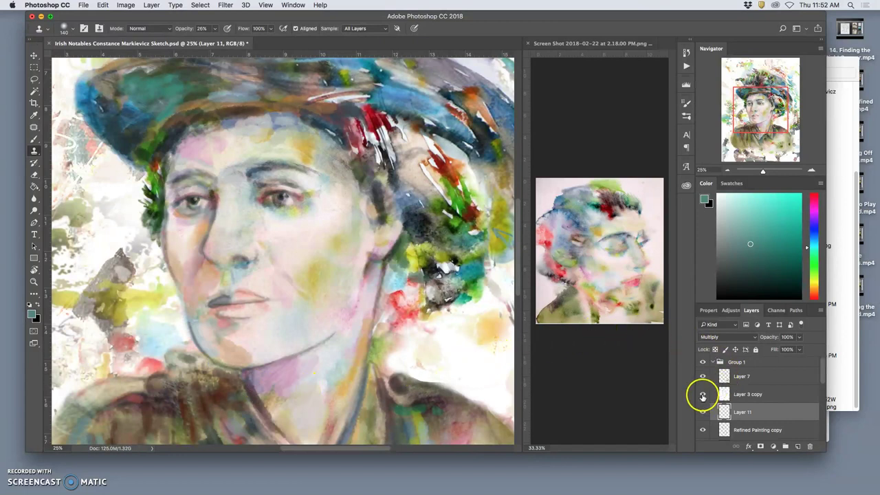
Erase parts of Layer 11's cloned shading around the mouth, jaw and nose, and check the face with Layer 3 copy hidden and shown.
{"action": "left_click", "coordinate": [34, 174]}
{"action": "left_click", "coordinate": [207, 317]}
{"action": "mouse_move", "coordinate": [207, 317]}
{"action": "left_mouse_down"}
{"action": "mouse_move", "coordinate": [195, 341]}
{"action": "mouse_move", "coordinate": [190, 330]}
{"action": "mouse_move", "coordinate": [220, 362]}
{"action": "mouse_move", "coordinate": [345, 331]}
{"action": "mouse_move", "coordinate": [324, 341]}
{"action": "left_mouse_up"}
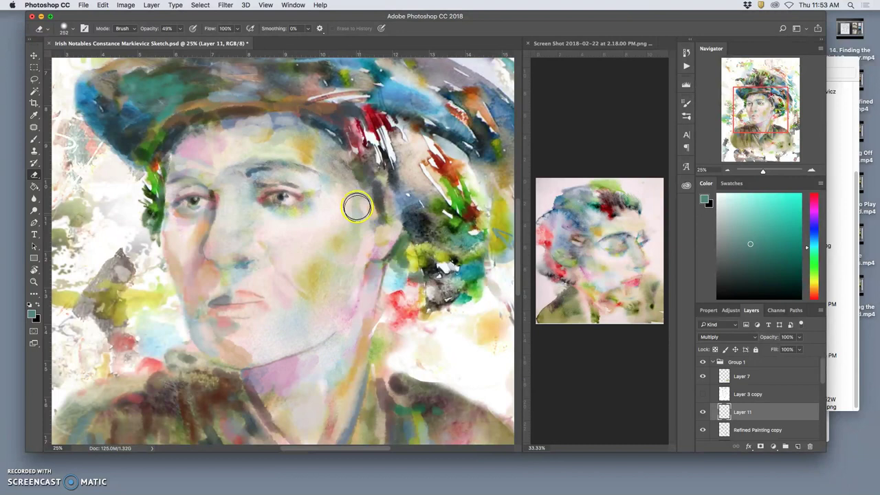
{"action": "mouse_move", "coordinate": [253, 313]}
{"action": "left_mouse_down"}
{"action": "mouse_move", "coordinate": [251, 299]}
{"action": "mouse_move", "coordinate": [229, 294]}
{"action": "left_mouse_up"}
{"action": "left_click", "coordinate": [203, 232]}
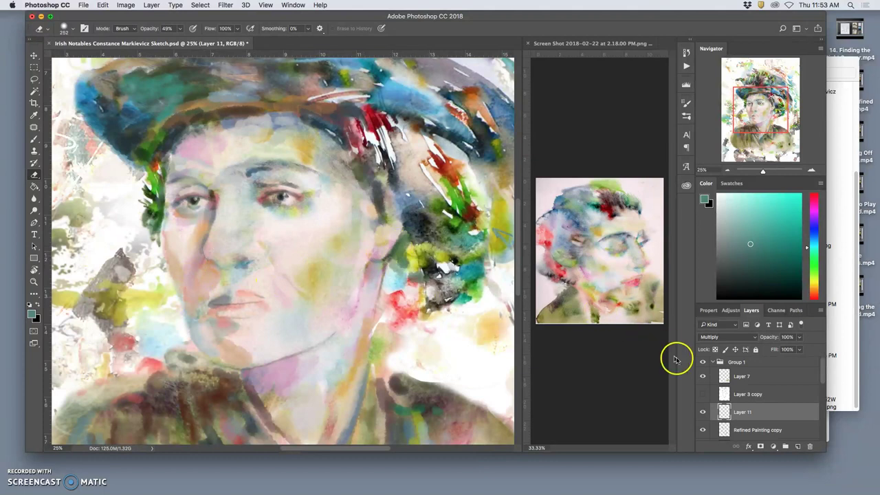
{"action": "left_click", "coordinate": [702, 395]}
{"action": "left_click", "coordinate": [706, 397]}
{"action": "left_click", "coordinate": [707, 396]}
{"action": "left_click", "coordinate": [706, 397]}
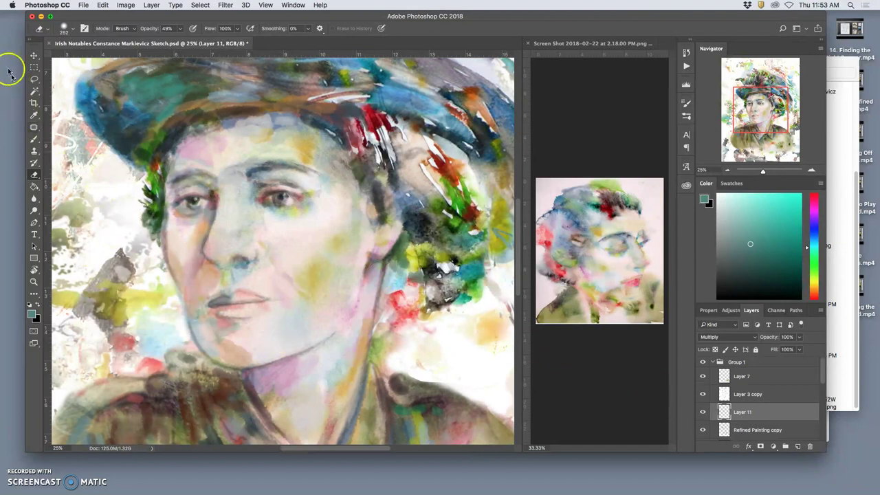
Lasso the eyes, nose, mouth and chin, and copy that area of Layer 3 copy onto a new layer.
{"action": "left_click", "coordinate": [34, 79]}
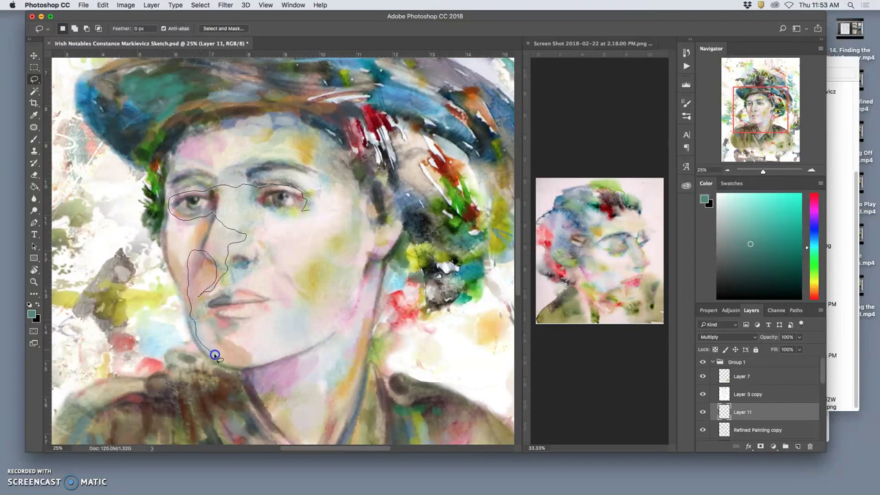
{"action": "left_click_drag", "start_coordinate": [322, 222], "coordinate": [311, 236]}
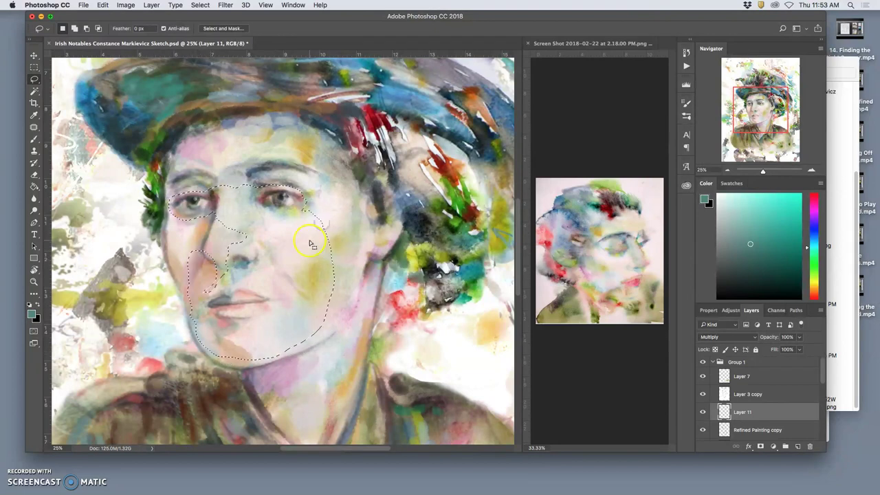
{"action": "key", "text": "super+j"}
{"action": "key", "text": "super+z"}
{"action": "left_click", "coordinate": [744, 395]}
{"action": "key", "text": "super+j"}
Examine the face and then the whole portrait with Layer 3 copy hidden and shown beneath Layer 12.
{"action": "left_click", "coordinate": [703, 411]}
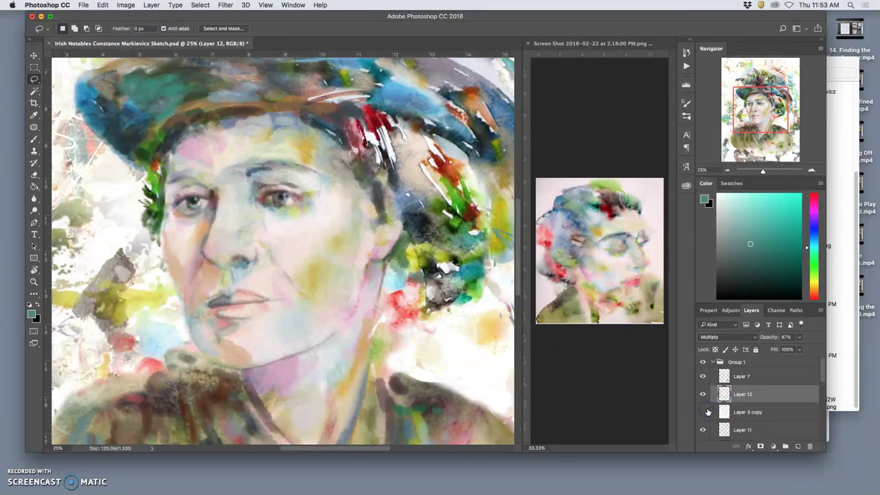
{"action": "left_click", "coordinate": [712, 411]}
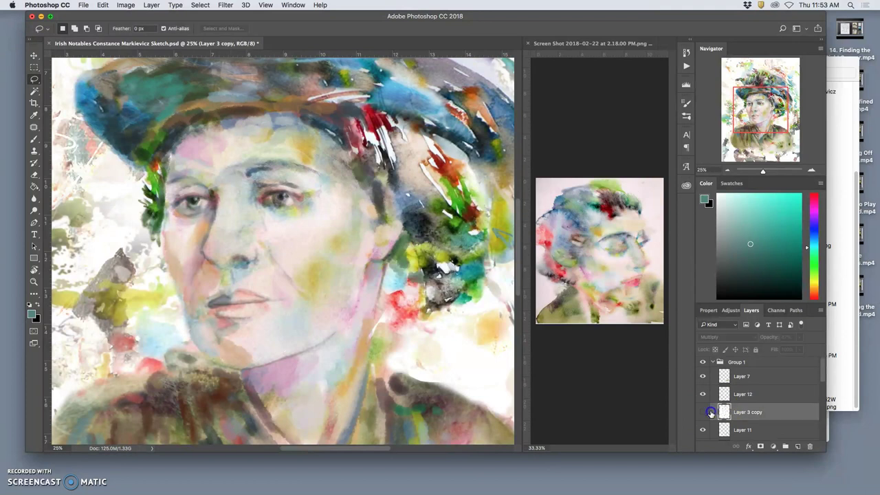
{"action": "left_click", "coordinate": [704, 411]}
{"action": "left_click", "coordinate": [705, 412]}
{"action": "key", "text": "super+minus"}
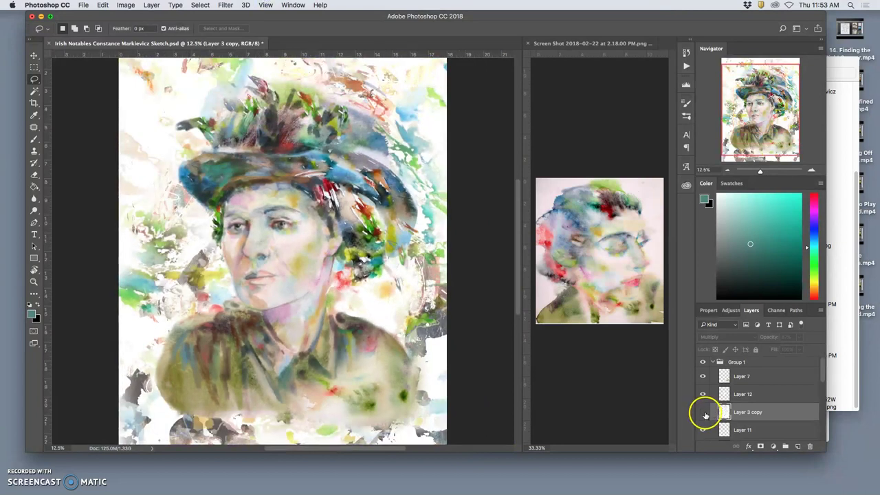
{"action": "left_click", "coordinate": [704, 412]}
{"action": "left_click", "coordinate": [704, 412]}
{"action": "left_click", "coordinate": [704, 412]}
{"action": "left_click", "coordinate": [703, 412]}
{"action": "left_click", "coordinate": [703, 412]}
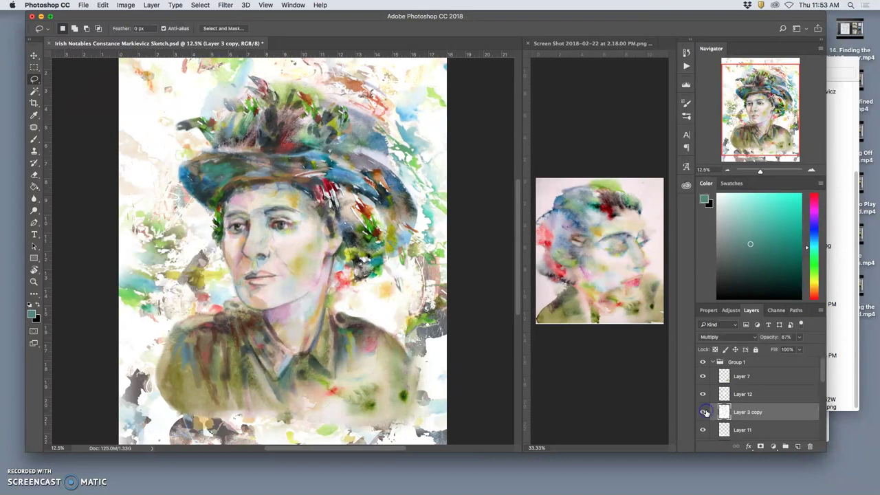
{"action": "left_click", "coordinate": [704, 412]}
{"action": "left_click", "coordinate": [704, 411]}
{"action": "left_click", "coordinate": [704, 412]}
{"action": "left_click", "coordinate": [704, 412]}
Lasso the collar, neckline and inner shoulders, and copy that area of Layer 3 copy onto a new layer.
{"action": "mouse_move", "coordinate": [244, 320]}
{"action": "left_mouse_down"}
{"action": "mouse_move", "coordinate": [202, 313]}
{"action": "mouse_move", "coordinate": [209, 352]}
{"action": "left_mouse_up"}
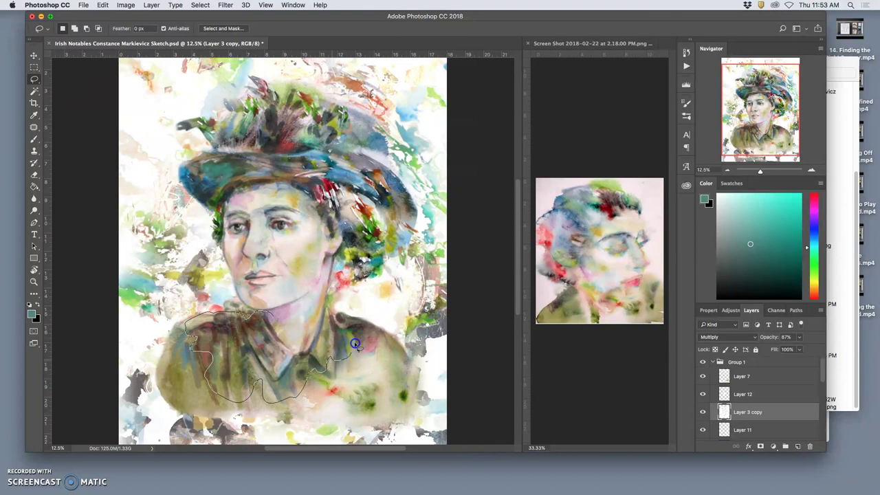
{"action": "left_click_drag", "start_coordinate": [334, 293], "coordinate": [306, 309]}
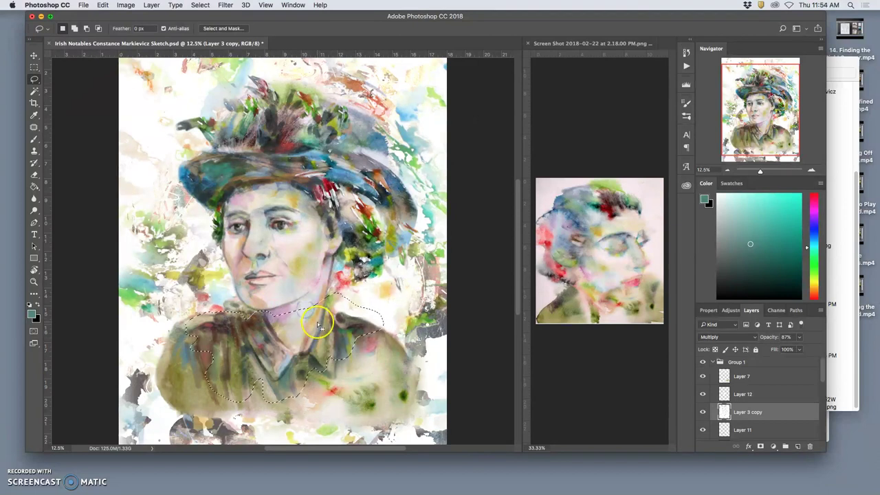
{"action": "key", "text": "super+j"}
Check the jacket and collar with Layer 3 copy hidden and shown beneath Layer 13, then make Layer 3 copy the active layer.
{"action": "left_click", "coordinate": [702, 430]}
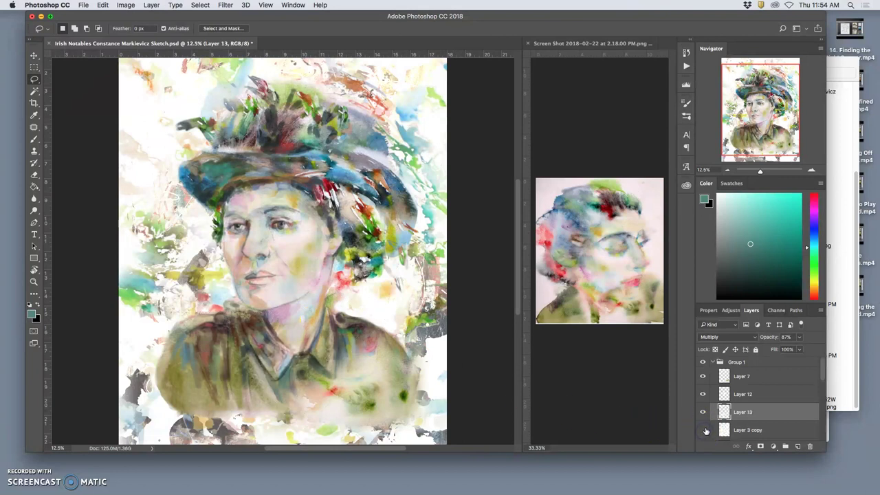
{"action": "left_click", "coordinate": [703, 430]}
{"action": "left_click", "coordinate": [703, 429]}
{"action": "left_click", "coordinate": [703, 430]}
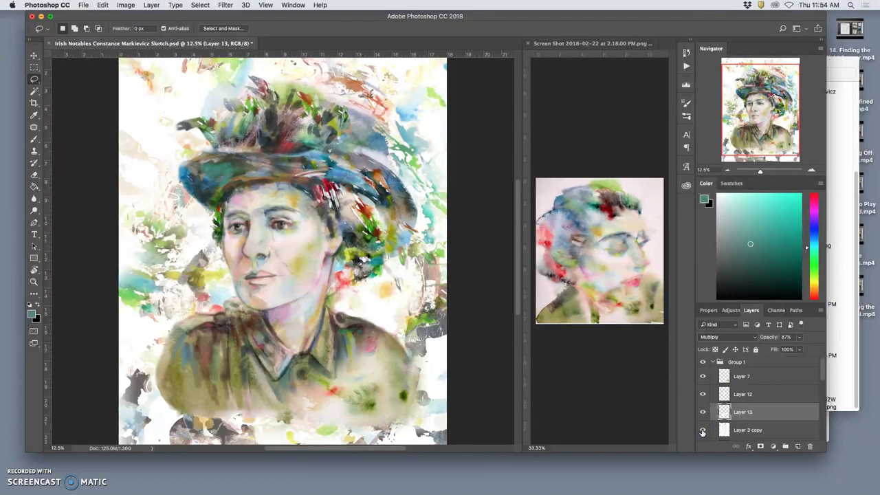
{"action": "left_click", "coordinate": [702, 430]}
{"action": "left_click", "coordinate": [703, 429]}
{"action": "left_click", "coordinate": [733, 428]}
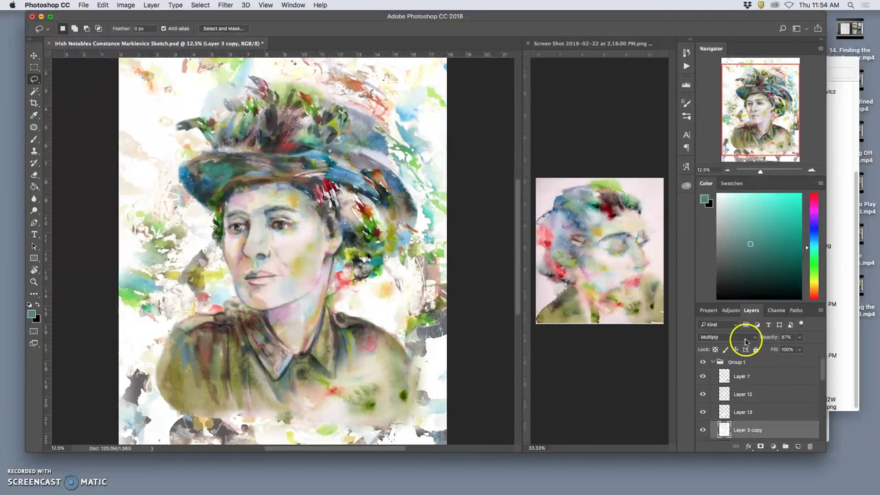
Set Layer 3 copy to the Color Burn blend mode at 49% opacity.
{"action": "left_click", "coordinate": [749, 337]}
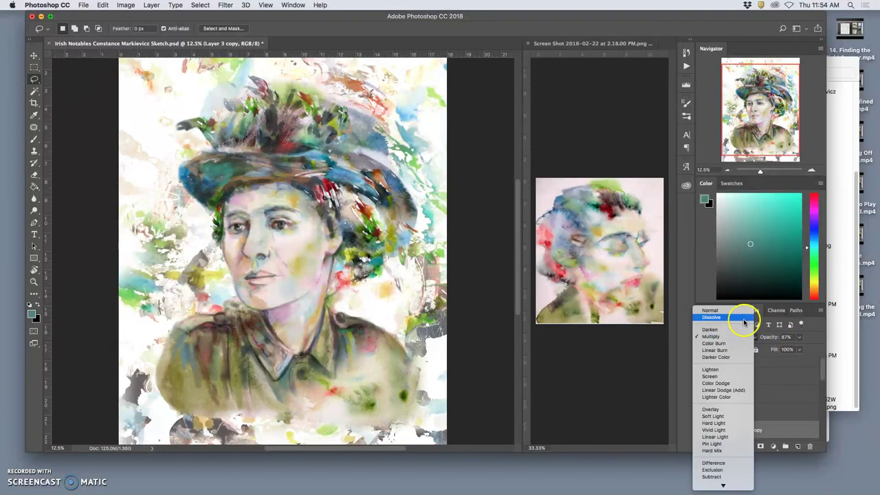
{"action": "left_click", "coordinate": [740, 344]}
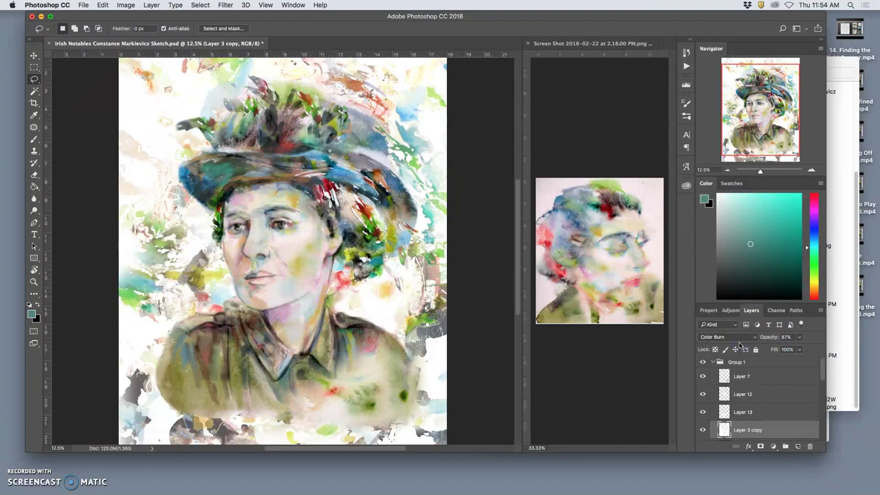
{"action": "left_click", "coordinate": [798, 337]}
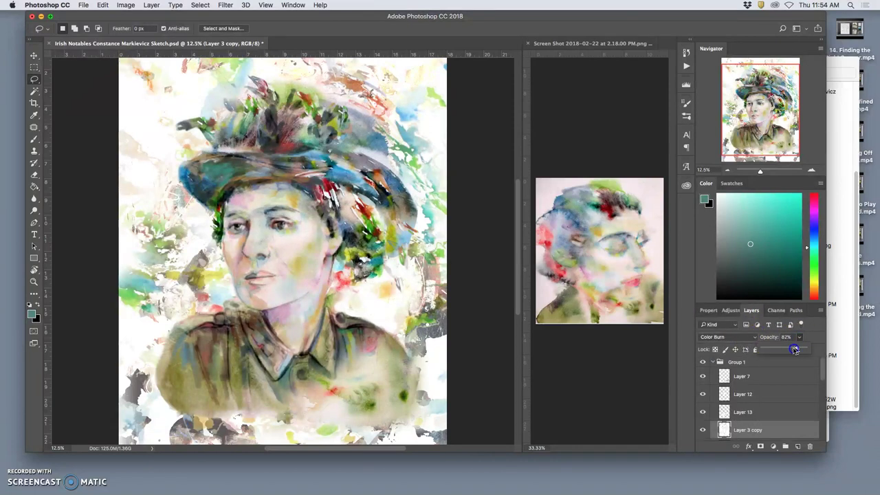
{"action": "left_click_drag", "start_coordinate": [790, 349], "coordinate": [779, 349]}
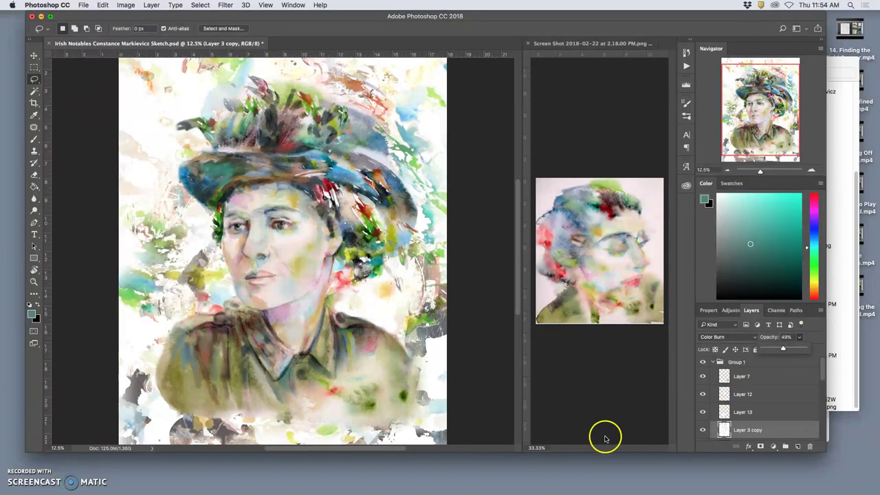
Examine the collar, face and hat up close with Layer 3 copy in Color Burn.
{"action": "key", "text": "super+equal"}
{"action": "key", "text": "super+equal"}
{"action": "left_click_drag", "start_coordinate": [370, 297], "coordinate": [394, 184]}
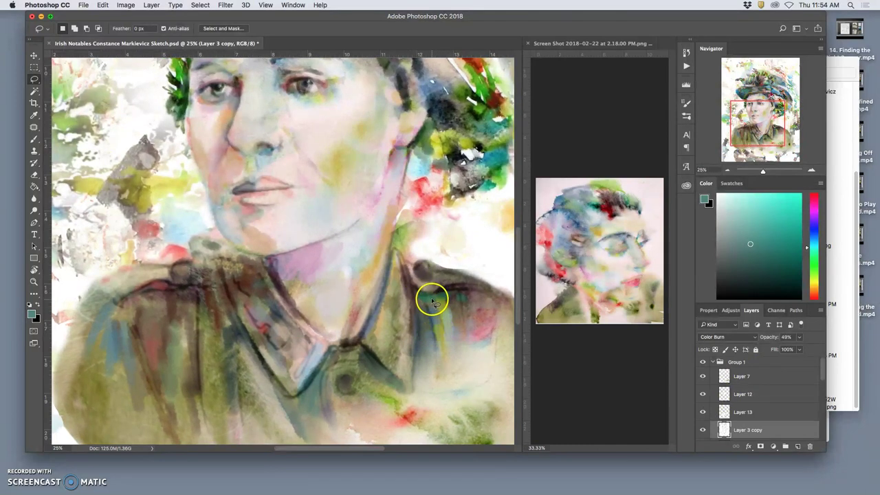
{"action": "left_click_drag", "start_coordinate": [427, 246], "coordinate": [401, 332]}
{"action": "scroll", "coordinate": [400, 332], "scroll_direction": "up", "scroll_amount": 5}
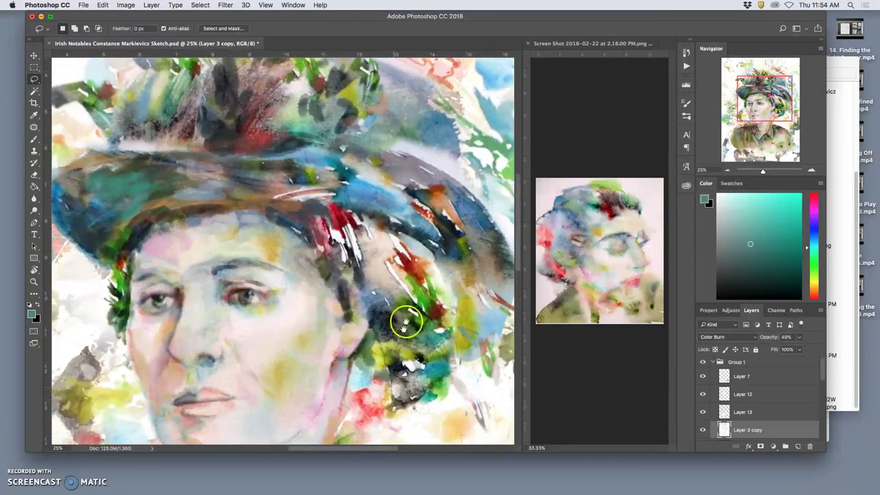
{"action": "left_click_drag", "start_coordinate": [422, 300], "coordinate": [433, 274]}
{"action": "key", "text": "super+minus"}
{"action": "key", "text": "super+minus"}
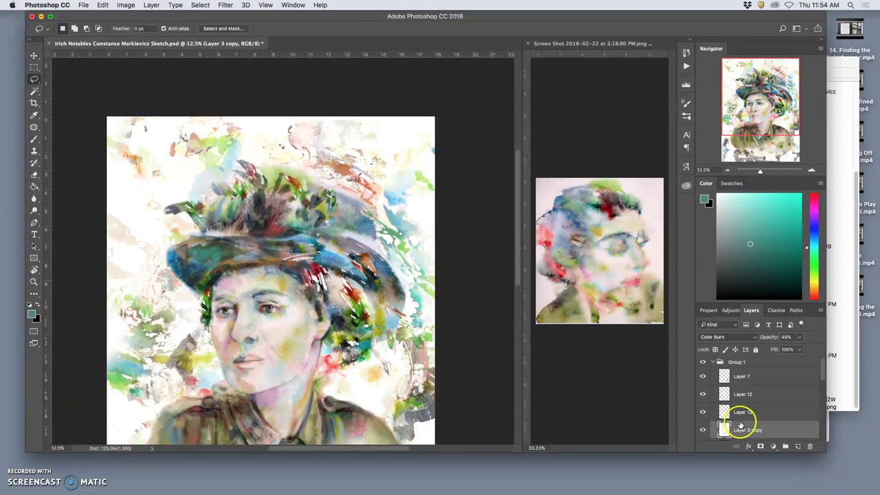
Save the portrait document.
{"action": "left_click_drag", "start_coordinate": [325, 304], "coordinate": [367, 211]}
{"action": "left_click", "coordinate": [371, 256]}
{"action": "key", "text": "super+minus"}
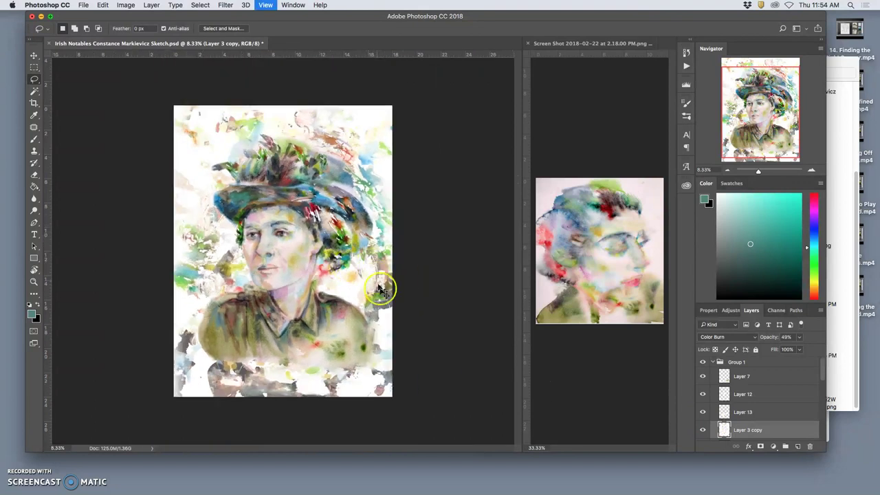
{"action": "key", "text": "super+s"}
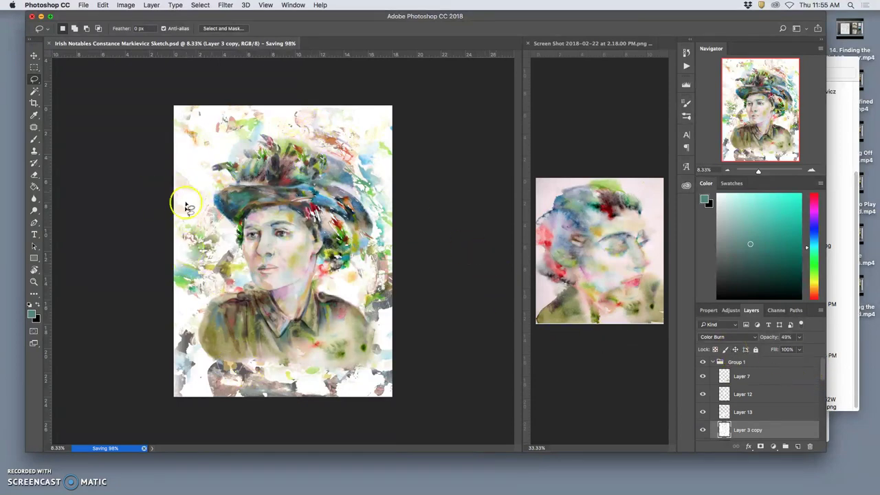
Copy the entire watercolor reference screenshot and paste it into the portrait document as a new layer above Group 1.
{"action": "left_click", "coordinate": [640, 211]}
{"action": "left_click", "coordinate": [657, 263]}
{"action": "key", "text": "super+a"}
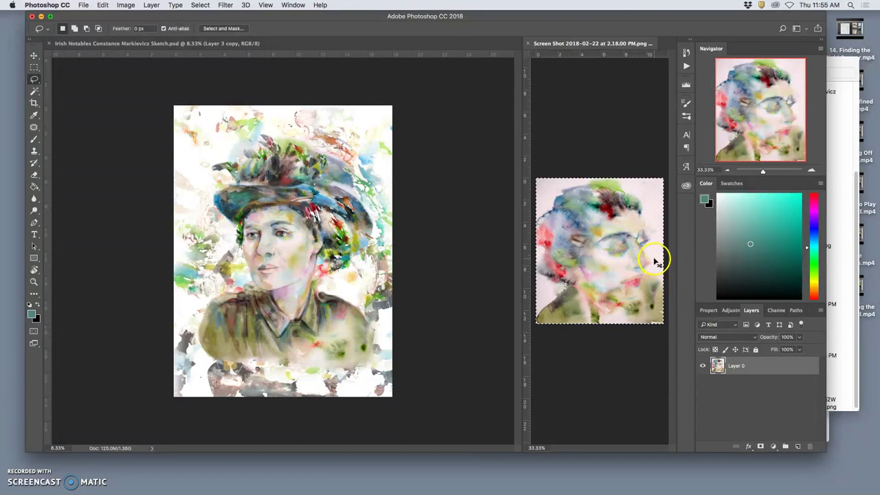
{"action": "left_click", "coordinate": [378, 175]}
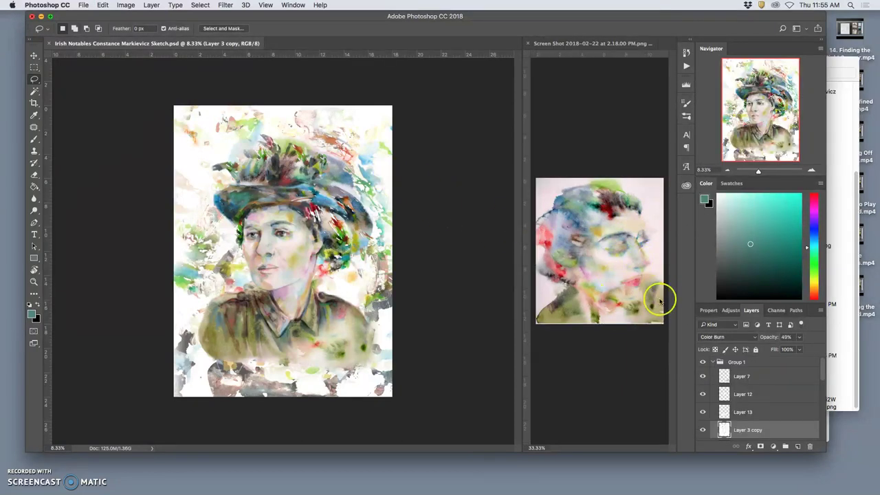
{"action": "left_click", "coordinate": [797, 362]}
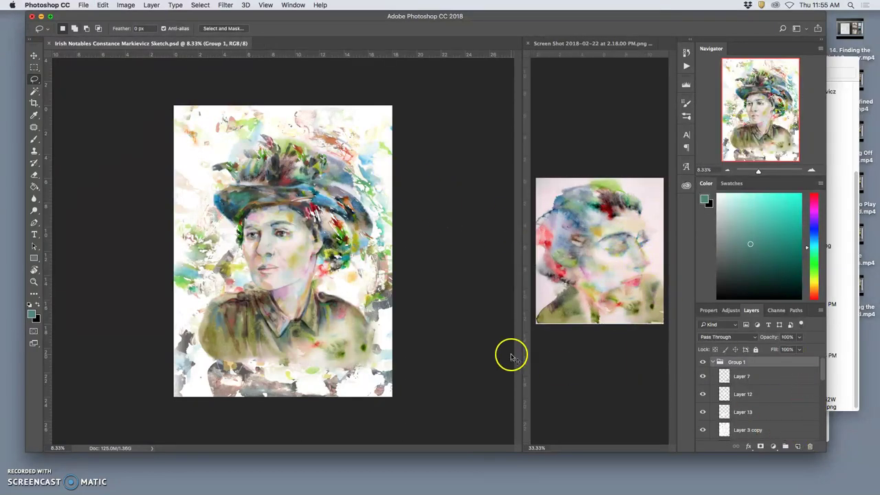
{"action": "key", "text": "super+v"}
{"action": "mouse_move", "coordinate": [736, 377]}
{"action": "left_mouse_down"}
{"action": "mouse_move", "coordinate": [747, 373]}
{"action": "mouse_move", "coordinate": [731, 363]}
{"action": "left_mouse_up"}
Transform Layer 14 to 636.38% width and 778.96% height, rotated 2.08°, positioned to cover most of the portrait canvas.
{"action": "key", "text": "super+t"}
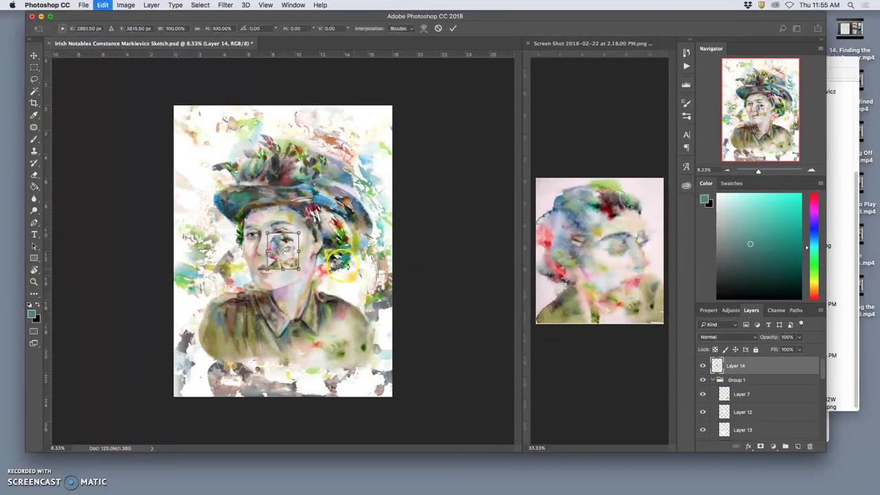
{"action": "left_click_drag", "start_coordinate": [297, 270], "coordinate": [334, 321]}
{"action": "left_click_drag", "start_coordinate": [283, 218], "coordinate": [183, 101]}
{"action": "left_click_drag", "start_coordinate": [256, 335], "coordinate": [236, 383]}
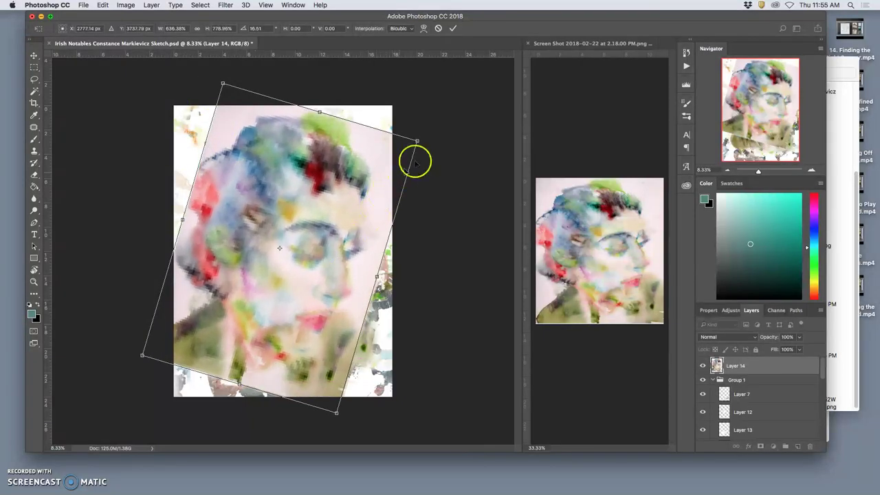
{"action": "left_click_drag", "start_coordinate": [432, 136], "coordinate": [397, 106]}
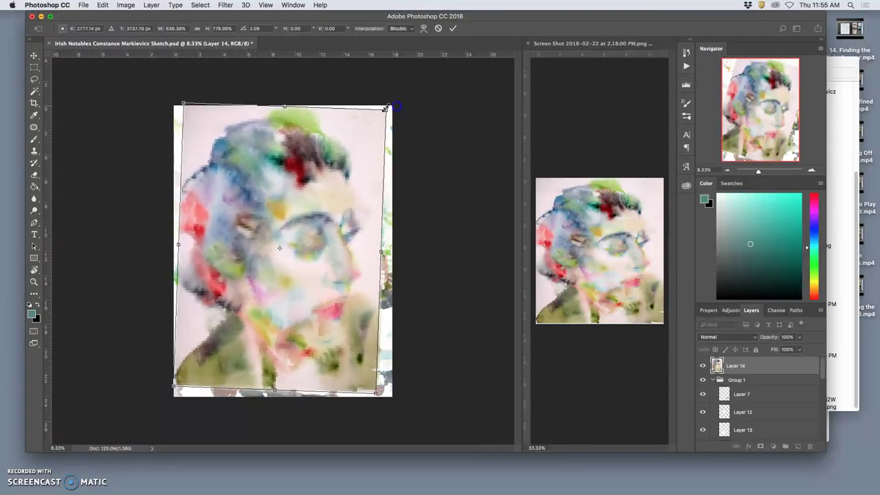
{"action": "left_click_drag", "start_coordinate": [304, 193], "coordinate": [308, 198]}
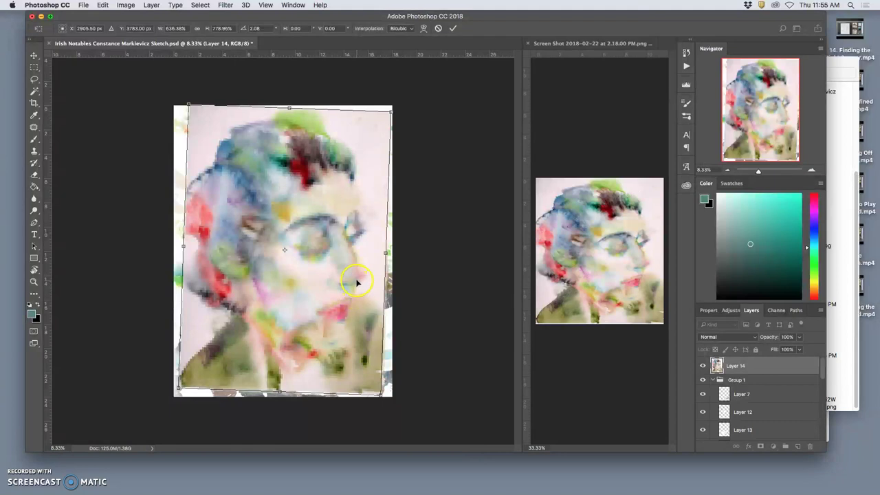
{"action": "left_click_drag", "start_coordinate": [352, 274], "coordinate": [352, 275]}
{"action": "key", "text": "Return"}
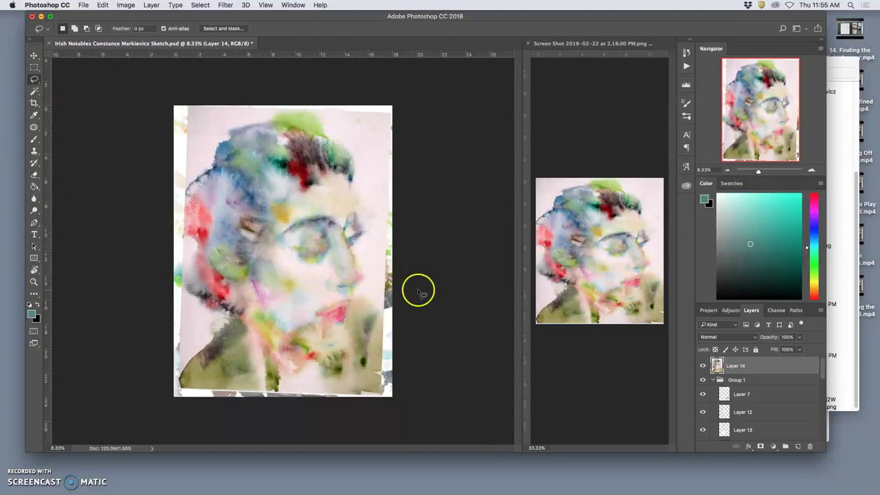
Select the empty margins around the pasted watercolor with the Magic Wand, fill them with Content-Aware, and deselect.
{"action": "left_click", "coordinate": [34, 93]}
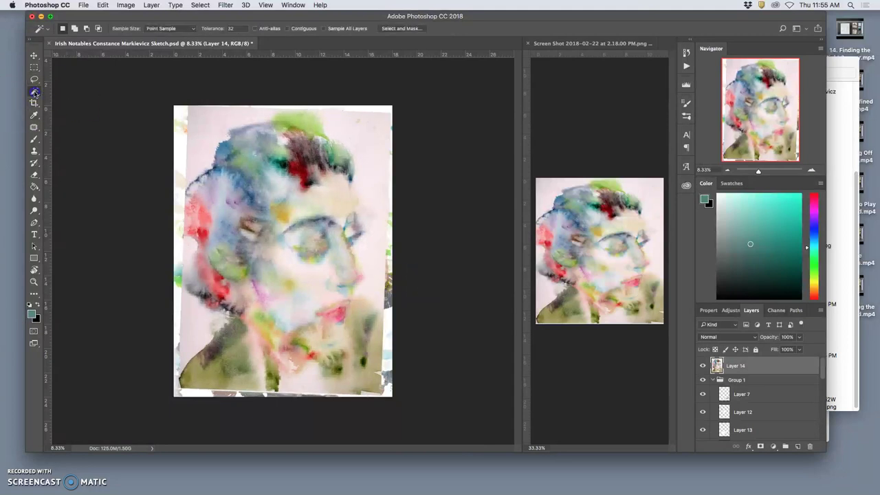
{"action": "left_click", "coordinate": [175, 129]}
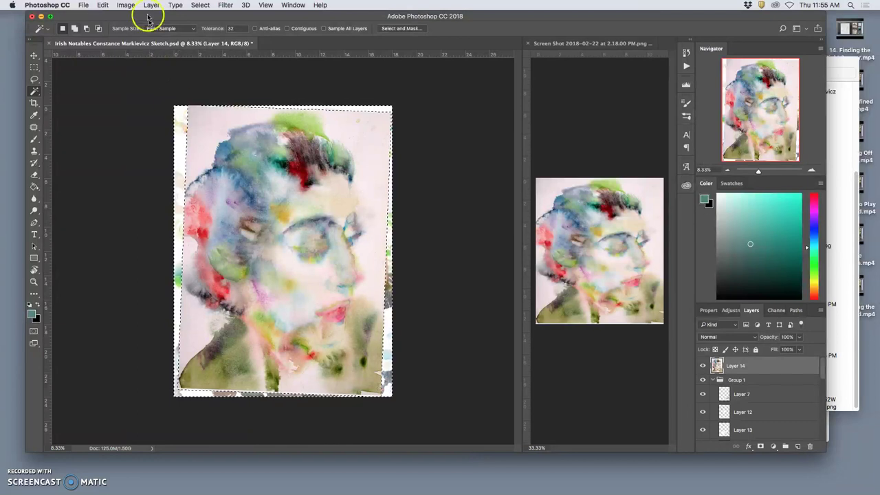
{"action": "left_click", "coordinate": [103, 5]}
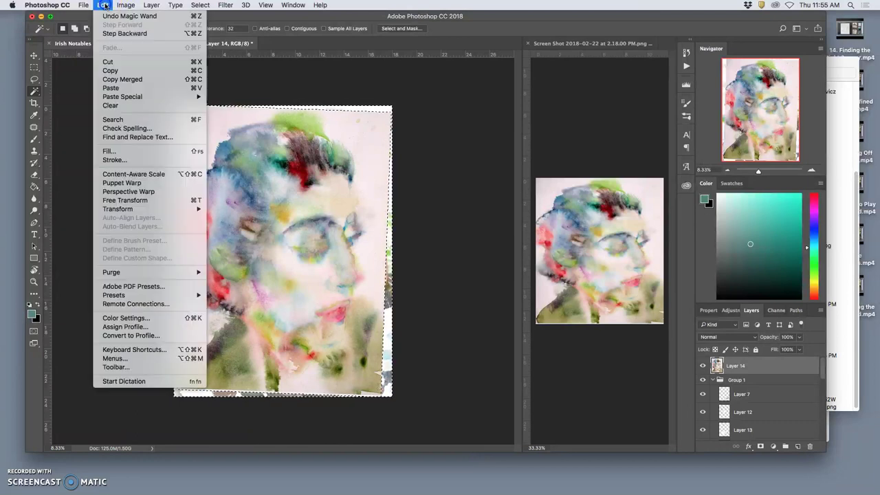
{"action": "left_click", "coordinate": [110, 151]}
{"action": "left_click", "coordinate": [440, 197]}
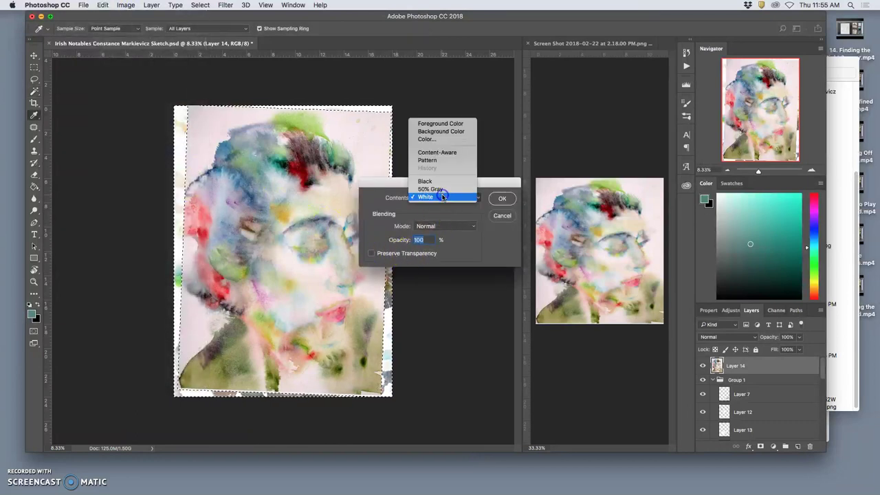
{"action": "left_click", "coordinate": [439, 152]}
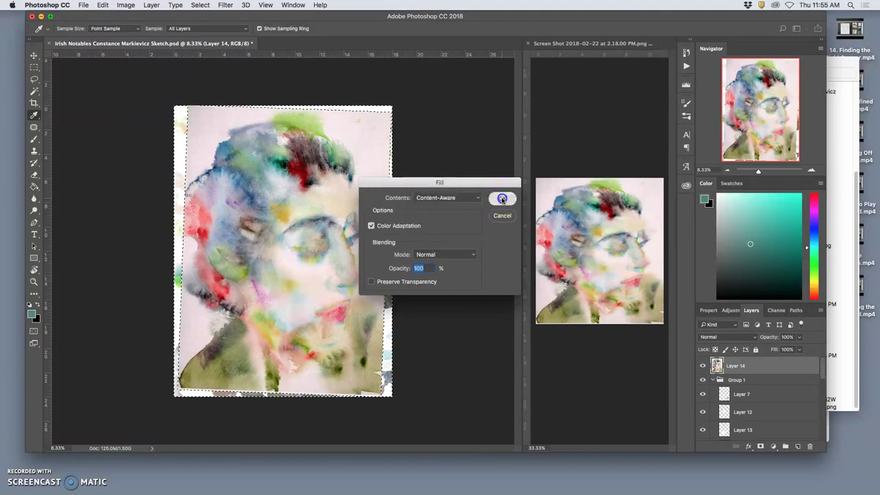
{"action": "left_click", "coordinate": [502, 198]}
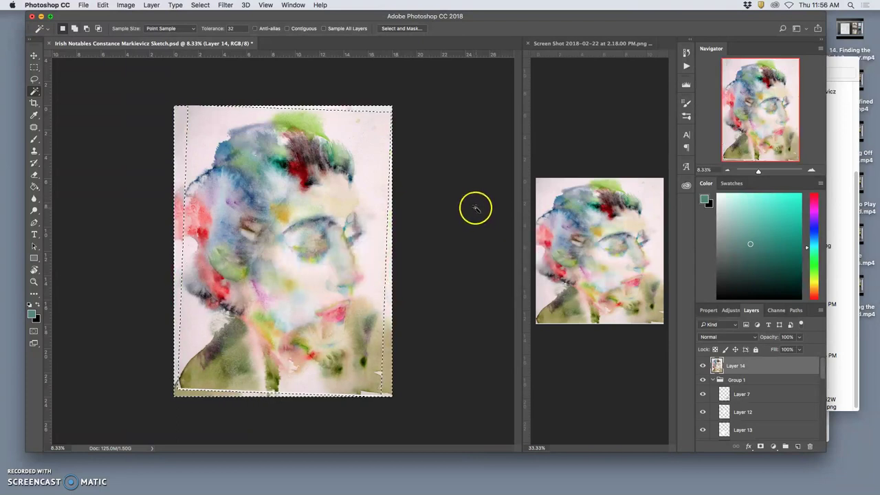
{"action": "key", "text": "super+d"}
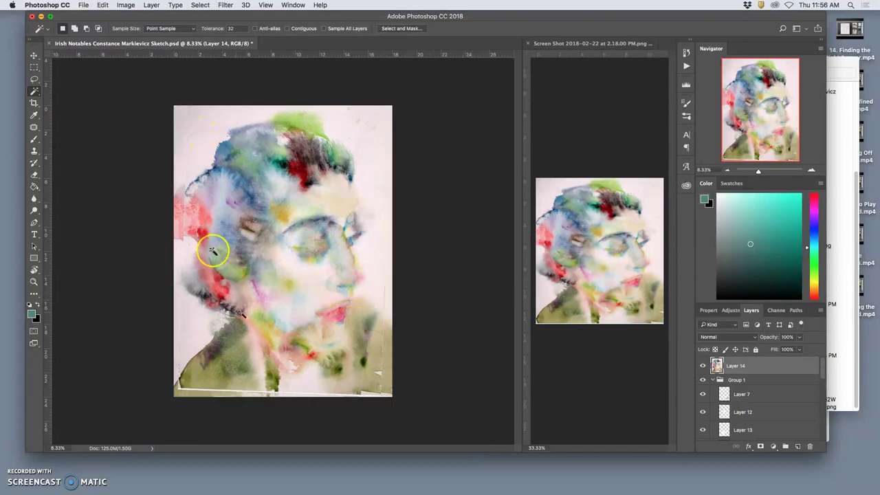
Lasso the white seam along the watercolor's lower edge and the seam beside the red hair, fill both with Content-Aware, and deselect.
{"action": "left_click", "coordinate": [35, 78]}
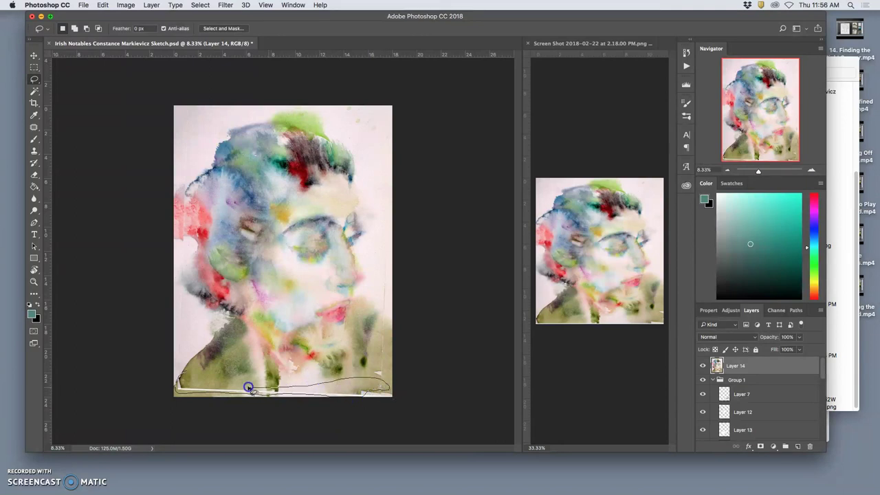
{"action": "left_click_drag", "start_coordinate": [205, 378], "coordinate": [201, 381]}
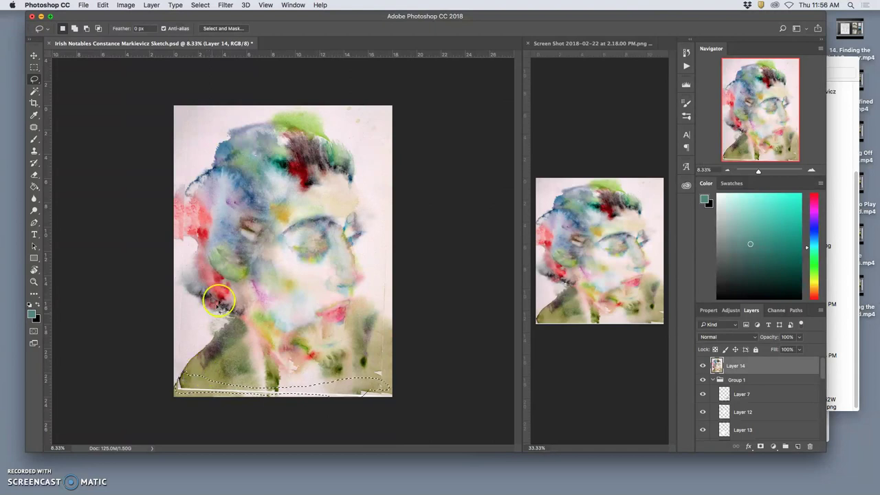
{"action": "left_click_drag", "start_coordinate": [209, 171], "coordinate": [183, 204]}
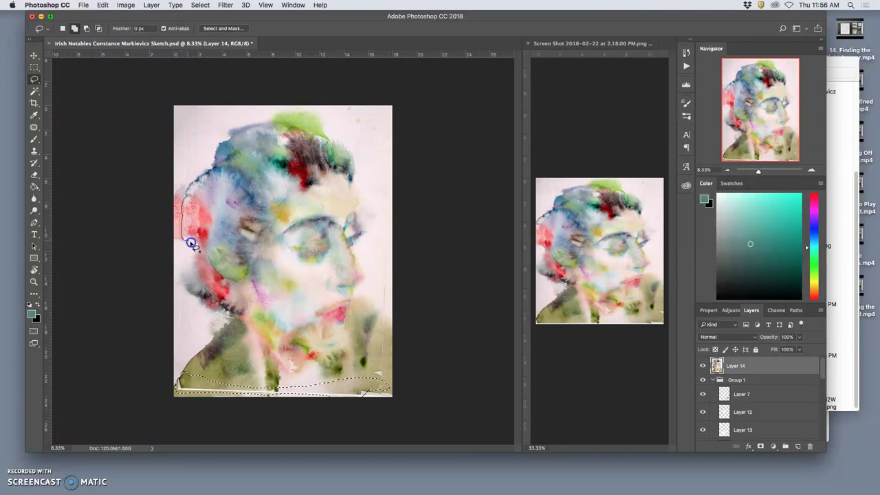
{"action": "left_click_drag", "start_coordinate": [205, 244], "coordinate": [203, 249]}
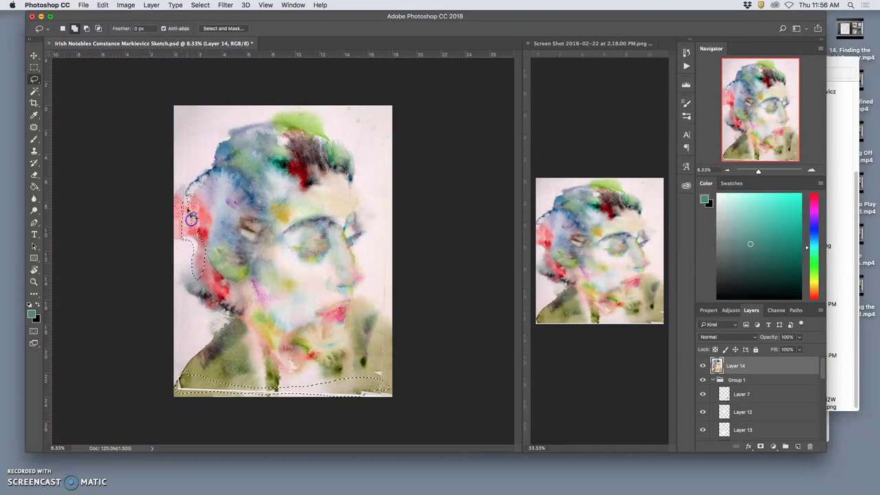
{"action": "left_click", "coordinate": [104, 5]}
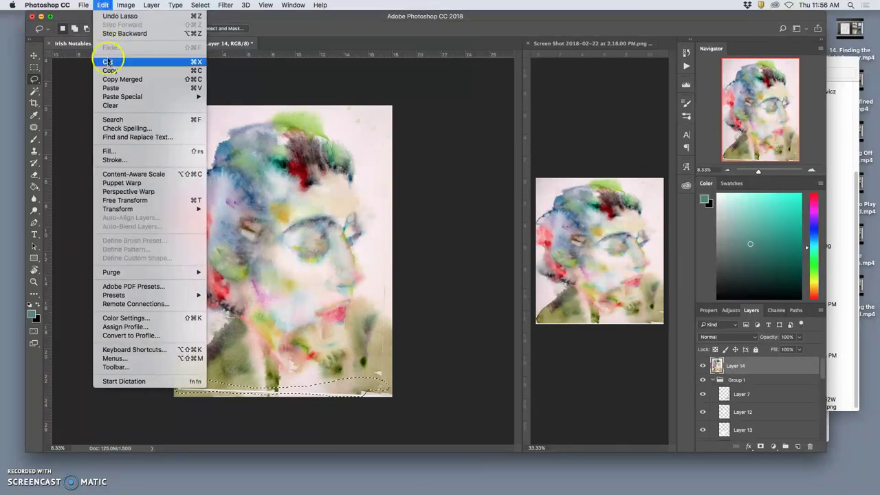
{"action": "left_click", "coordinate": [109, 150]}
{"action": "left_click", "coordinate": [502, 199]}
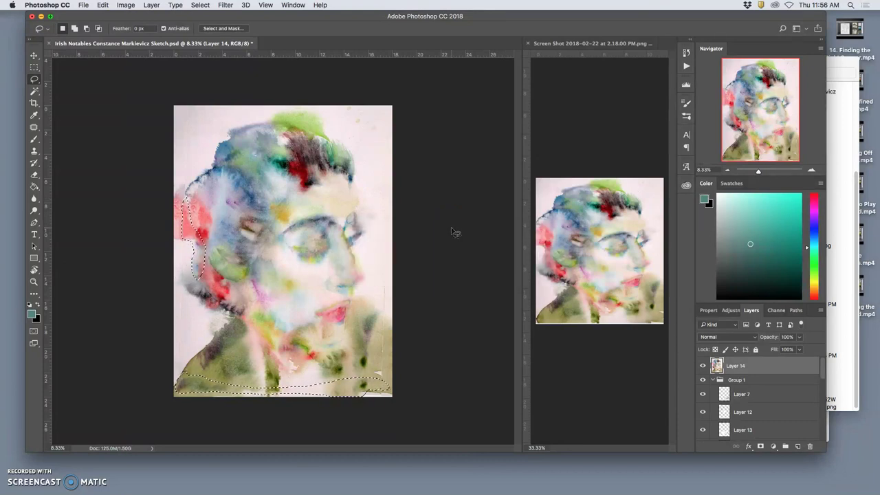
{"action": "key", "text": "super+d"}
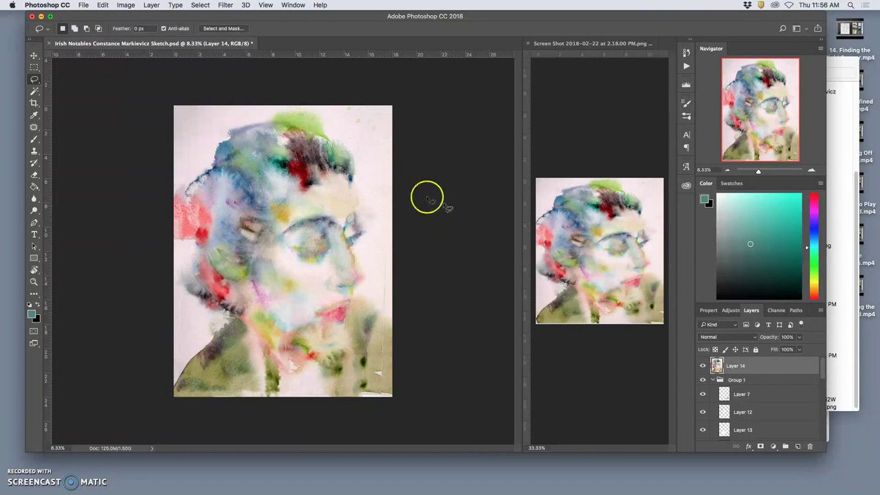
Apply Auto Tone to Layer 14 and select its pale background above the head with the Magic Wand set to Contiguous.
{"action": "left_click", "coordinate": [131, 5]}
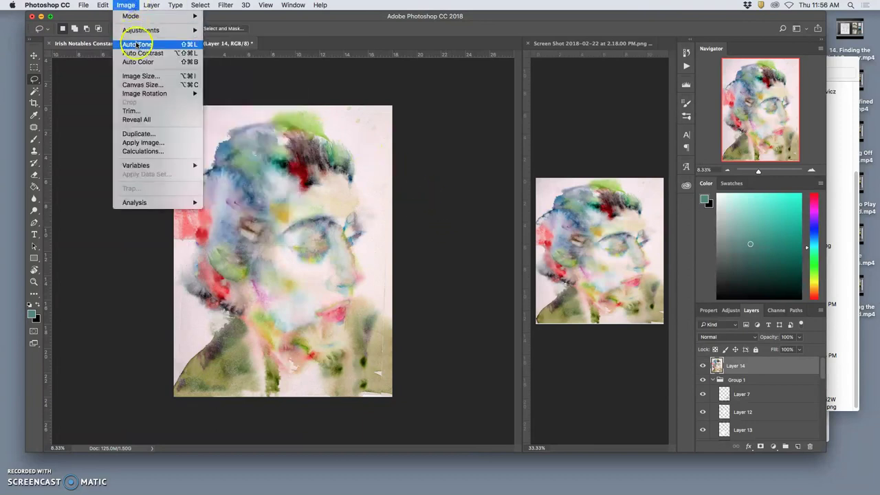
{"action": "left_click", "coordinate": [138, 41]}
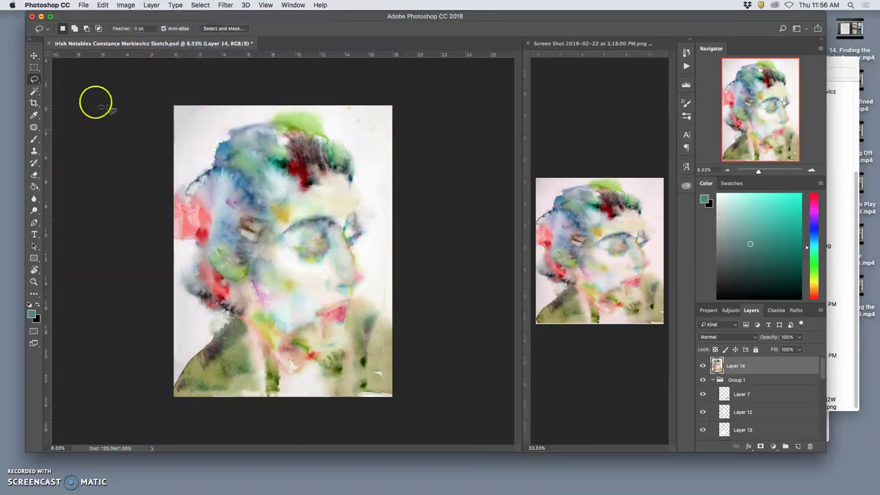
{"action": "left_click", "coordinate": [35, 91]}
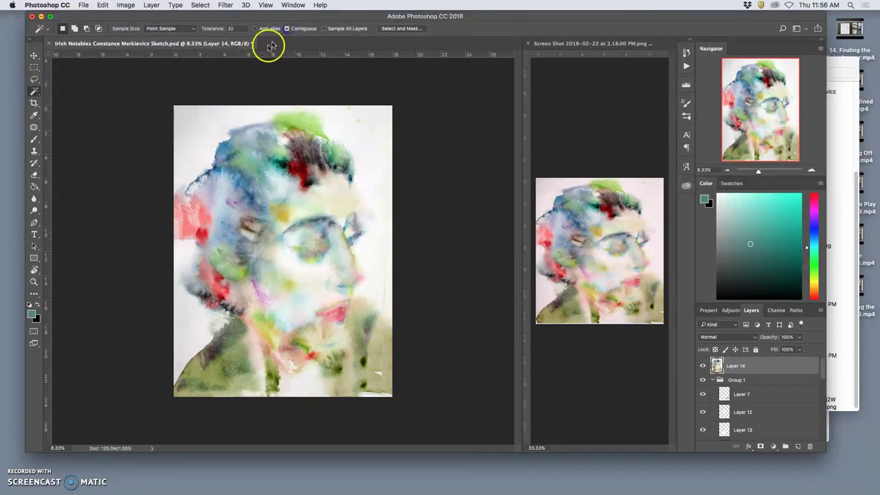
{"action": "left_click", "coordinate": [201, 126]}
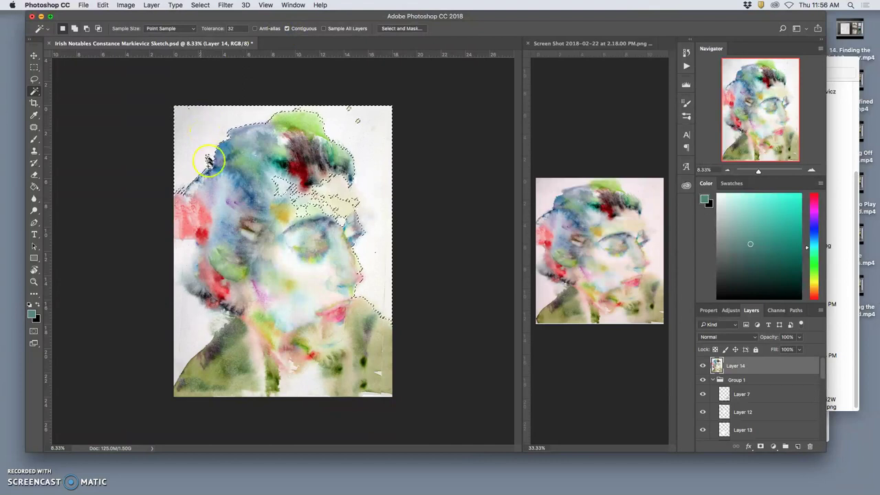
Extend the Magic Wand selection to the background beside the neck, and subtract the forehead and hairline area with the Lasso.
{"action": "left_click", "coordinate": [190, 318], "text": "shift"}
{"action": "left_click", "coordinate": [256, 222], "text": "shift"}
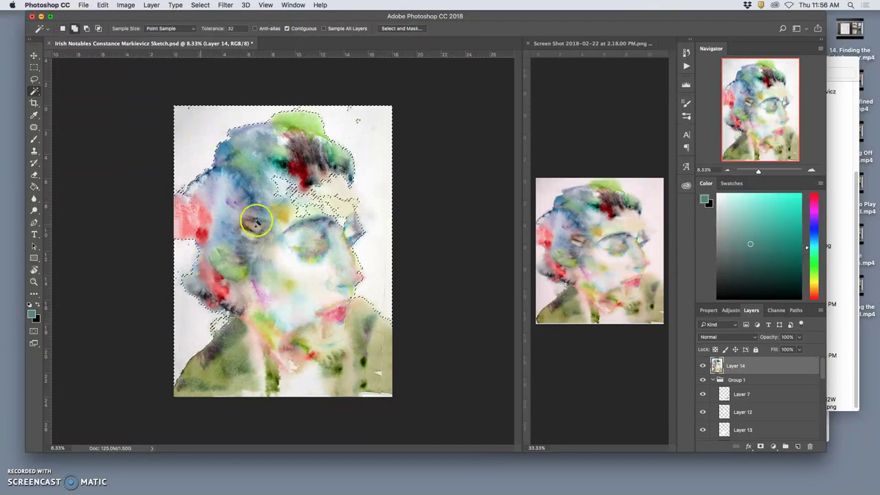
{"action": "left_click", "coordinate": [34, 79]}
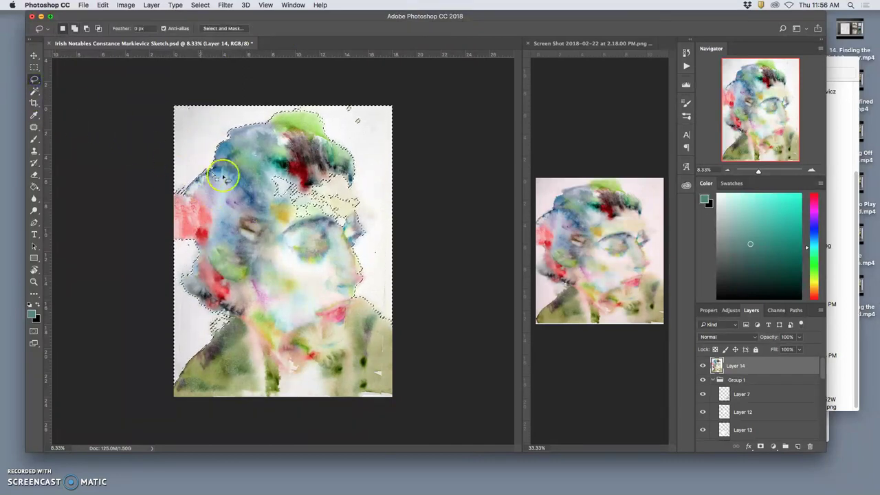
{"action": "left_click_drag", "start_coordinate": [338, 161], "coordinate": [338, 160]}
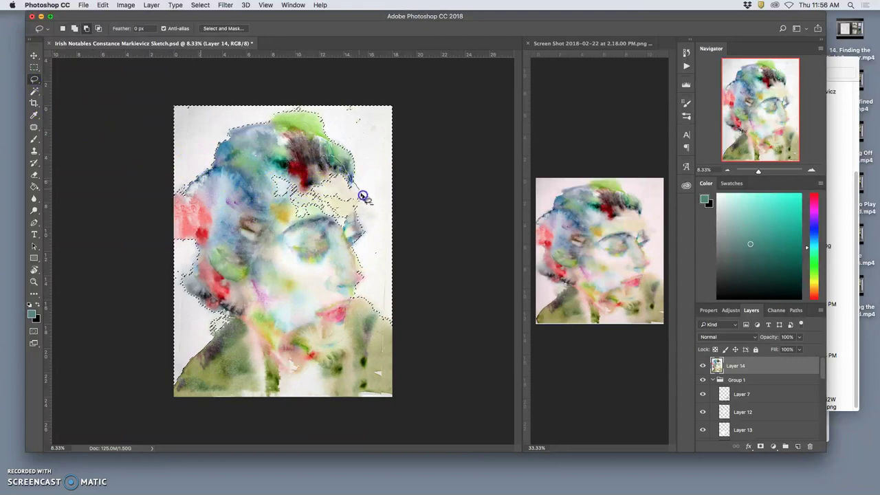
{"action": "left_click_drag", "start_coordinate": [271, 249], "coordinate": [262, 196]}
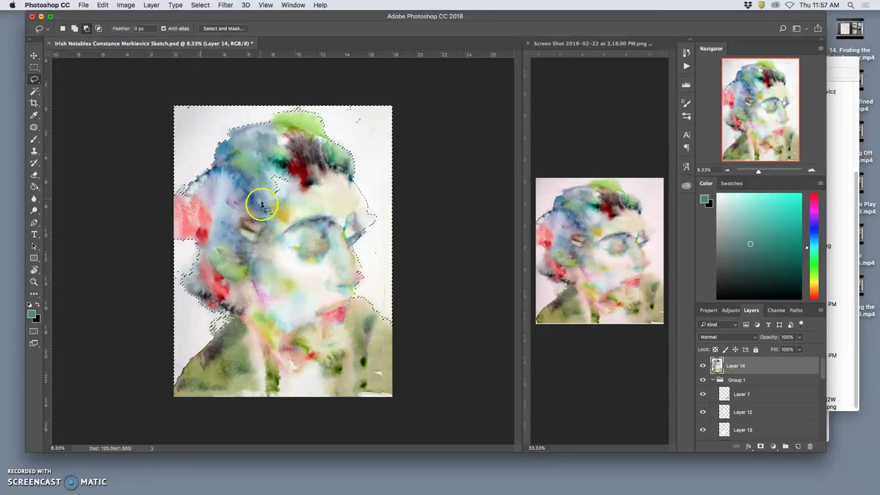
Try to lasso the coat's lower edge, and add the pale gap below the collar to the selection with the Magic Wand.
{"action": "mouse_move", "coordinate": [273, 344]}
{"action": "left_mouse_down"}
{"action": "mouse_move", "coordinate": [376, 334]}
{"action": "mouse_move", "coordinate": [413, 314]}
{"action": "mouse_move", "coordinate": [395, 329]}
{"action": "left_mouse_up"}
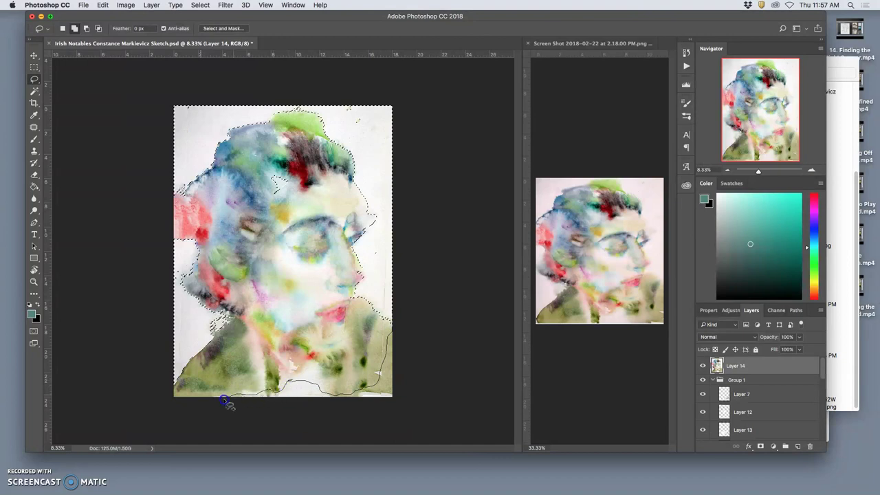
{"action": "mouse_move", "coordinate": [161, 401]}
{"action": "left_mouse_down"}
{"action": "mouse_move", "coordinate": [167, 416]}
{"action": "mouse_move", "coordinate": [190, 394]}
{"action": "left_mouse_up"}
{"action": "left_click", "coordinate": [35, 90]}
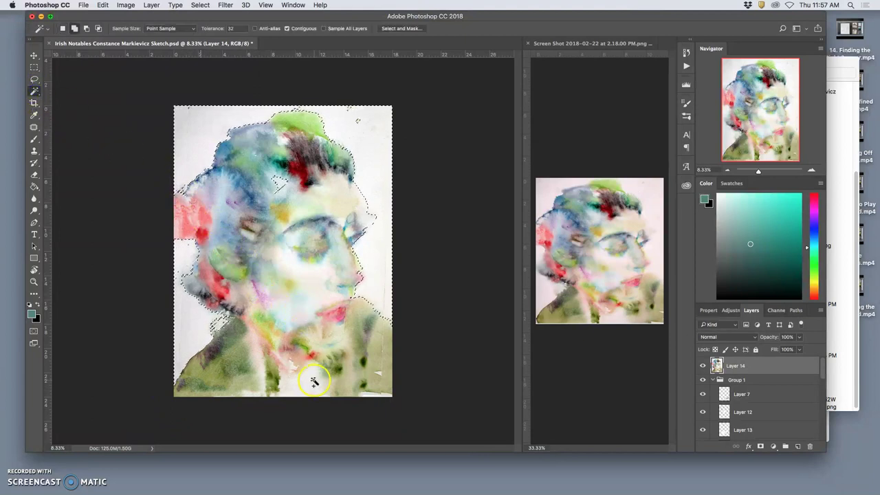
{"action": "left_click", "coordinate": [290, 368]}
{"action": "left_click", "coordinate": [262, 395]}
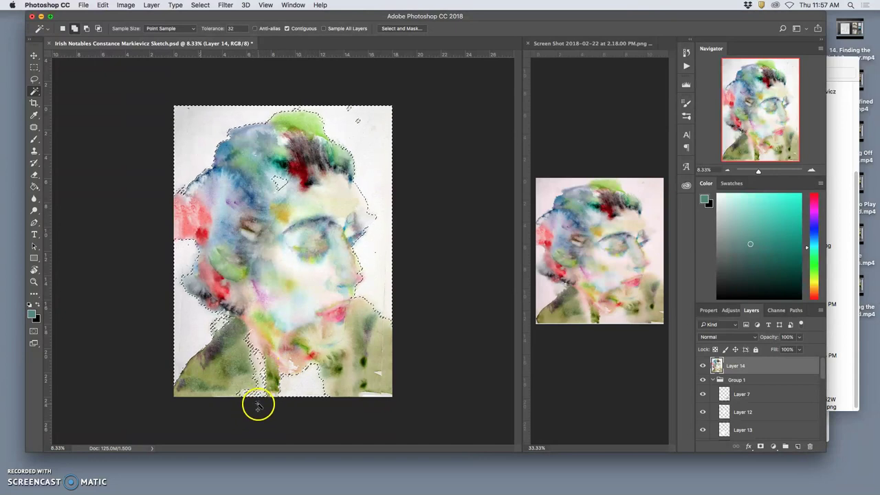
{"action": "left_click", "coordinate": [343, 383], "text": "shift"}
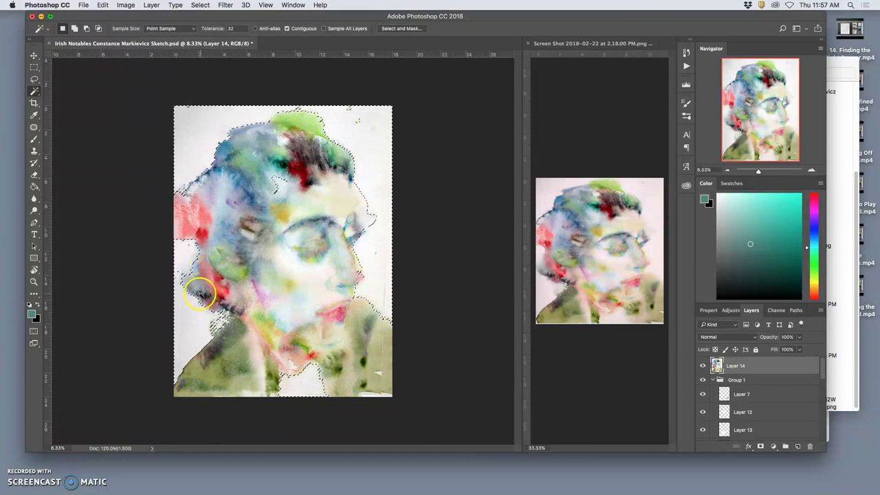
Lasso an irregular strip along the lower edge of the coat's darker shoulder to add it to the background selection.
{"action": "left_click", "coordinate": [34, 79]}
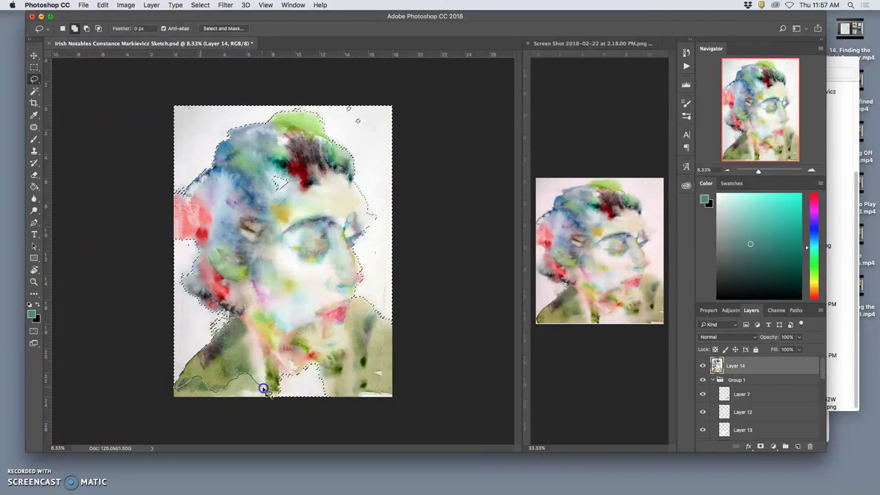
{"action": "mouse_move", "coordinate": [279, 394]}
{"action": "left_mouse_down"}
{"action": "mouse_move", "coordinate": [291, 383]}
{"action": "mouse_move", "coordinate": [273, 387]}
{"action": "mouse_move", "coordinate": [282, 396]}
{"action": "left_mouse_up"}
{"action": "left_click_drag", "start_coordinate": [168, 405], "coordinate": [179, 390]}
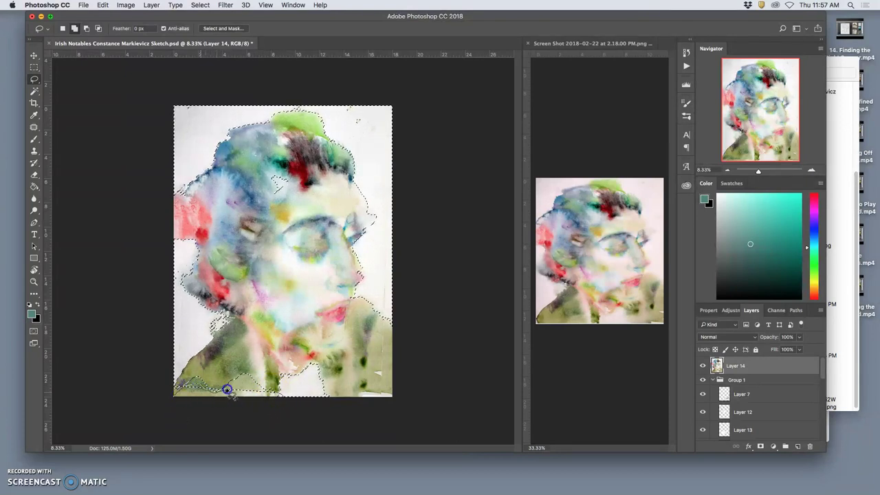
{"action": "left_click_drag", "start_coordinate": [279, 393], "coordinate": [279, 402]}
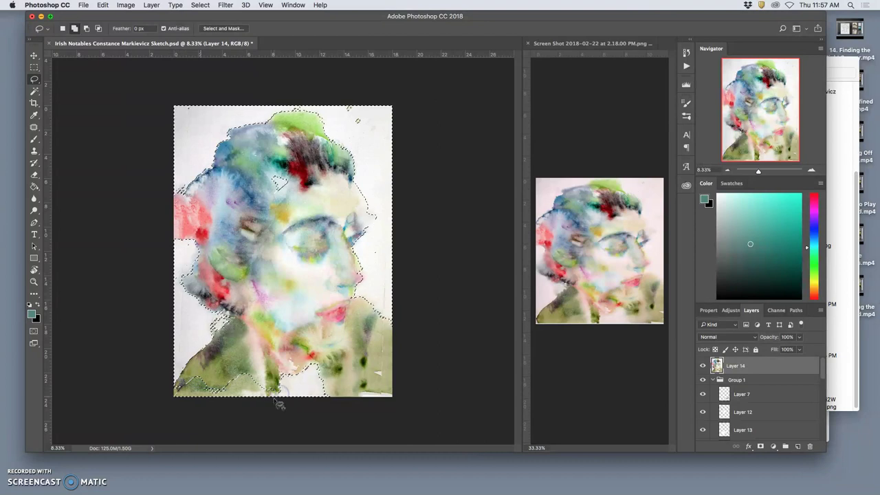
{"action": "mouse_move", "coordinate": [229, 384]}
{"action": "left_mouse_down"}
{"action": "mouse_move", "coordinate": [203, 390]}
{"action": "mouse_move", "coordinate": [216, 400]}
{"action": "mouse_move", "coordinate": [229, 383]}
{"action": "mouse_move", "coordinate": [220, 431]}
{"action": "left_mouse_up"}
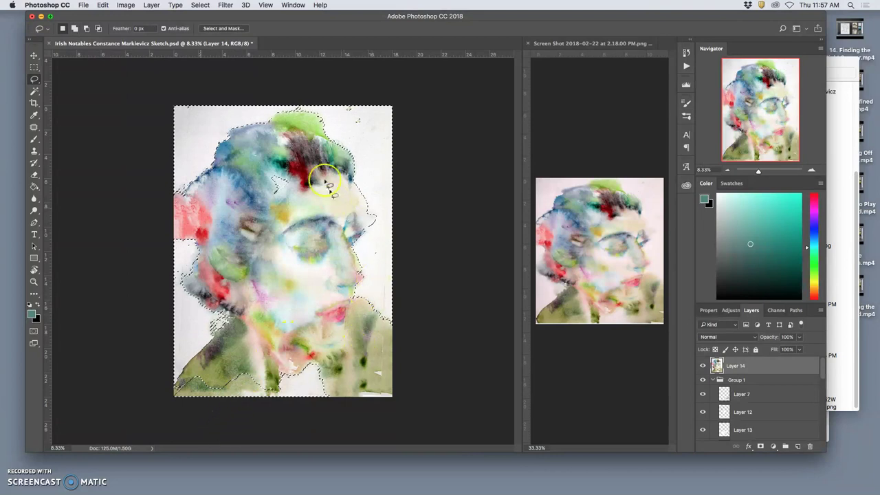
Invert the selection, copy the watercolor figure to a new layer, and hide Layer 14 to compare the cutout with the portrait.
{"action": "left_click", "coordinate": [200, 5]}
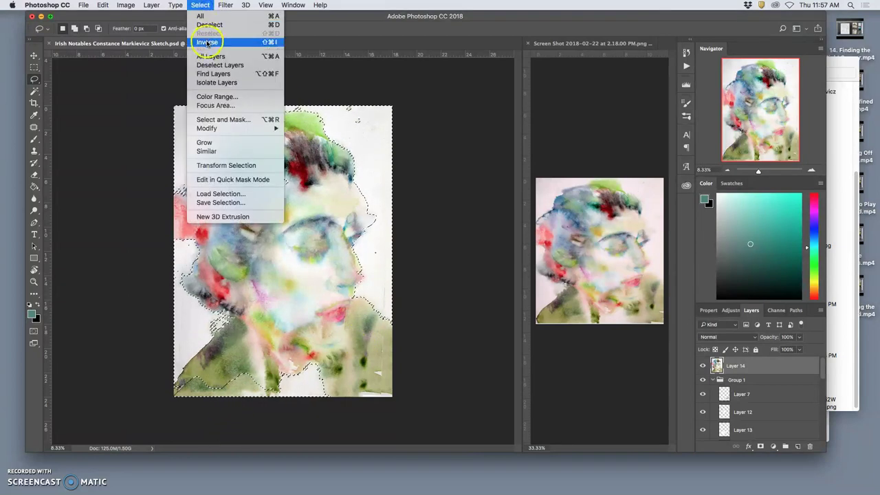
{"action": "left_click", "coordinate": [207, 42]}
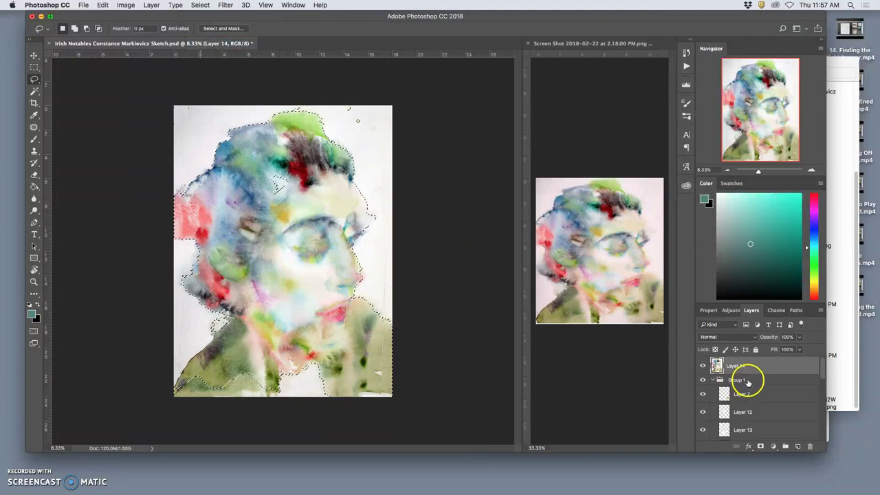
{"action": "key", "text": "super+j"}
{"action": "left_click", "coordinate": [703, 385]}
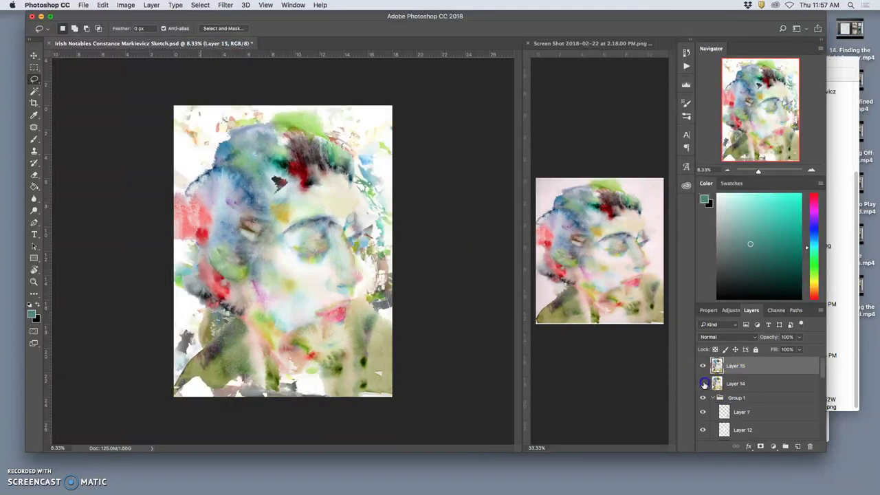
{"action": "left_click_drag", "start_coordinate": [709, 390], "coordinate": [703, 365]}
{"action": "left_click", "coordinate": [702, 366]}
{"action": "left_click", "coordinate": [702, 365]}
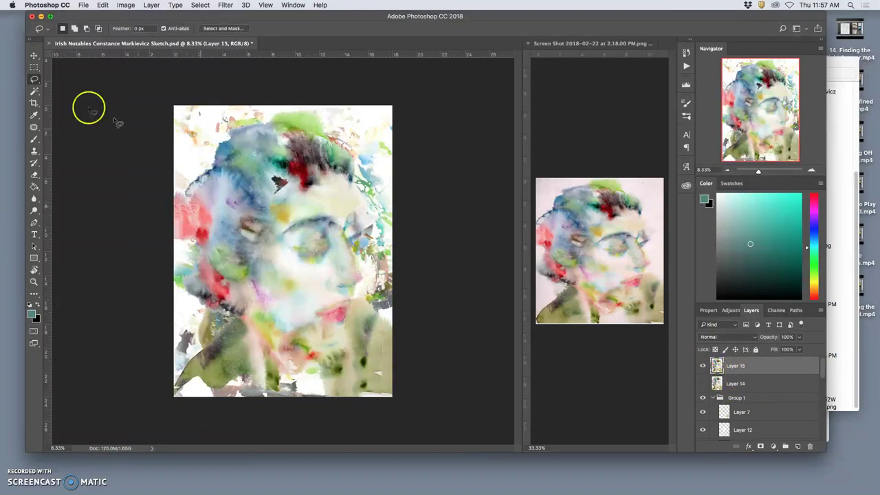
Select all transparent areas around the figure on Layer 15 using the Magic Wand with Contiguous off.
{"action": "left_click", "coordinate": [35, 89]}
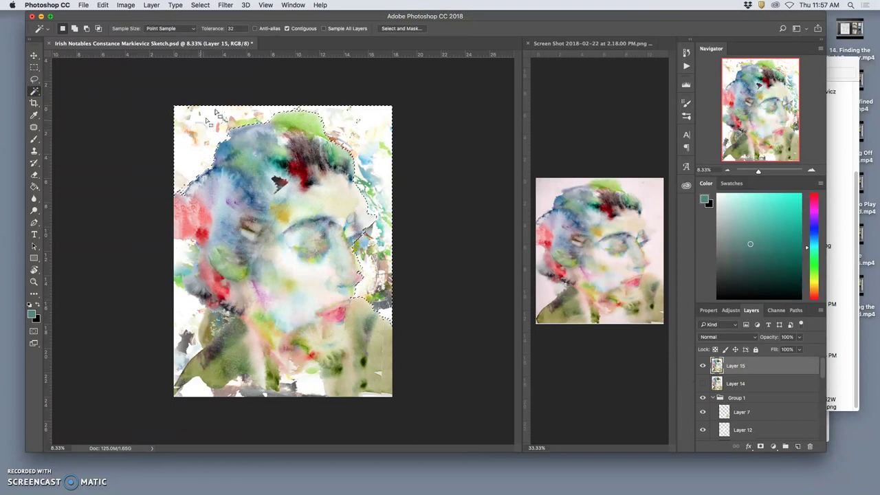
{"action": "left_click", "coordinate": [287, 29]}
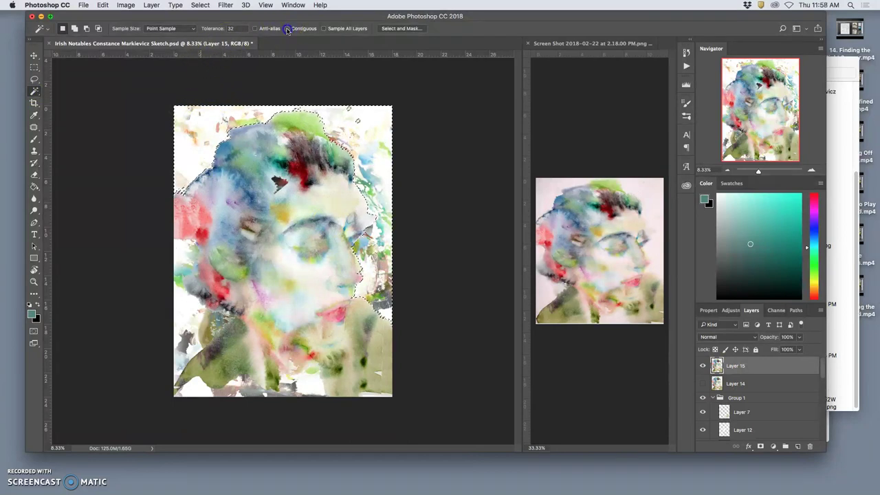
{"action": "left_click", "coordinate": [367, 125]}
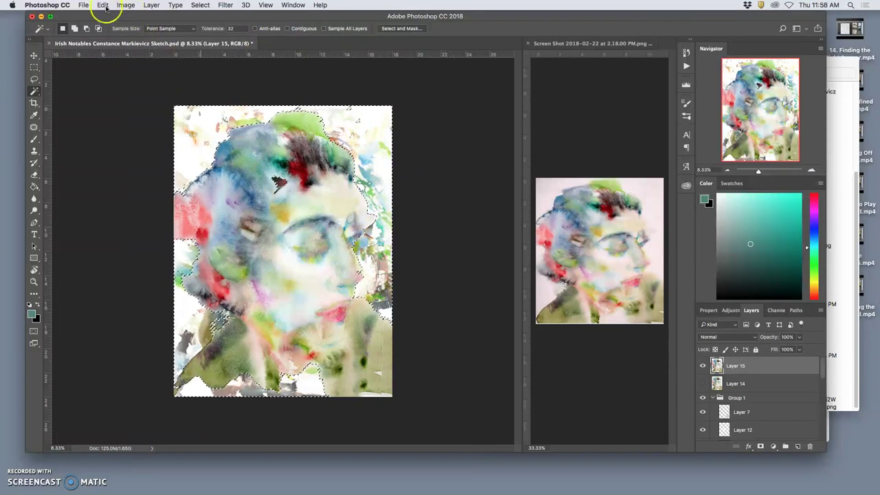
Hide Layer 15, fill the selection with white at 100% opacity on a new layer, and deselect.
{"action": "left_click", "coordinate": [703, 365]}
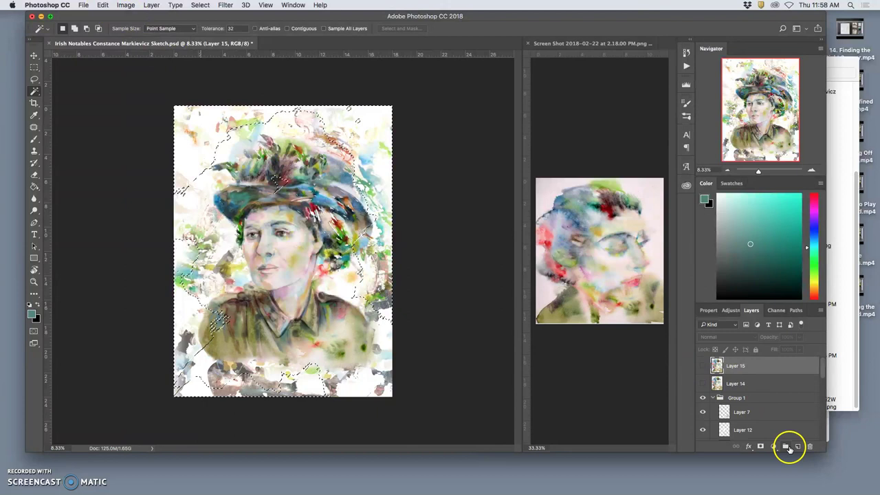
{"action": "left_click", "coordinate": [797, 446]}
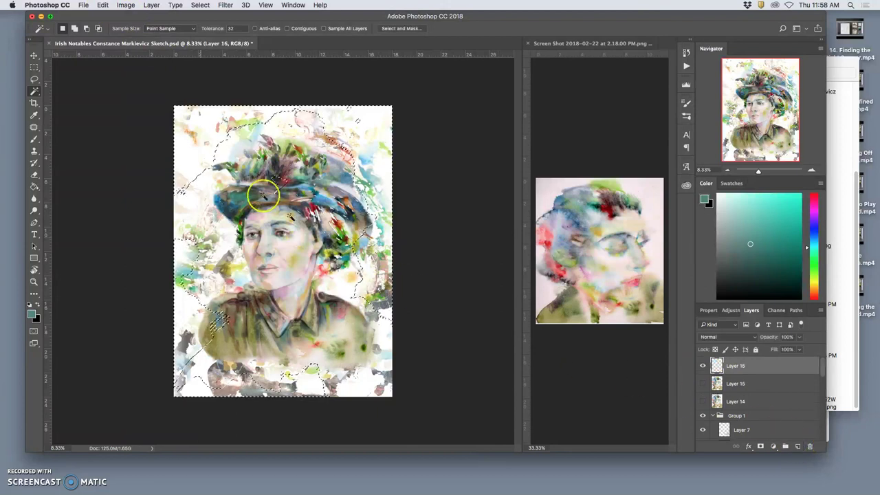
{"action": "left_click", "coordinate": [102, 5]}
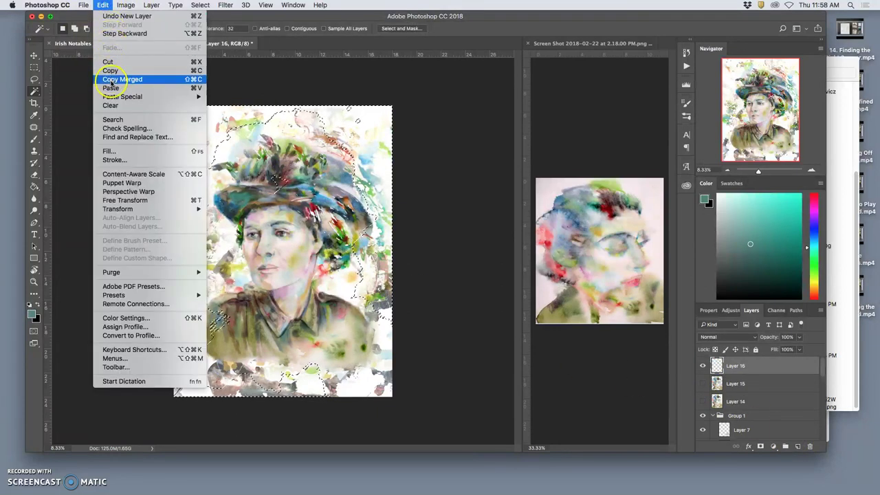
{"action": "left_click", "coordinate": [110, 150]}
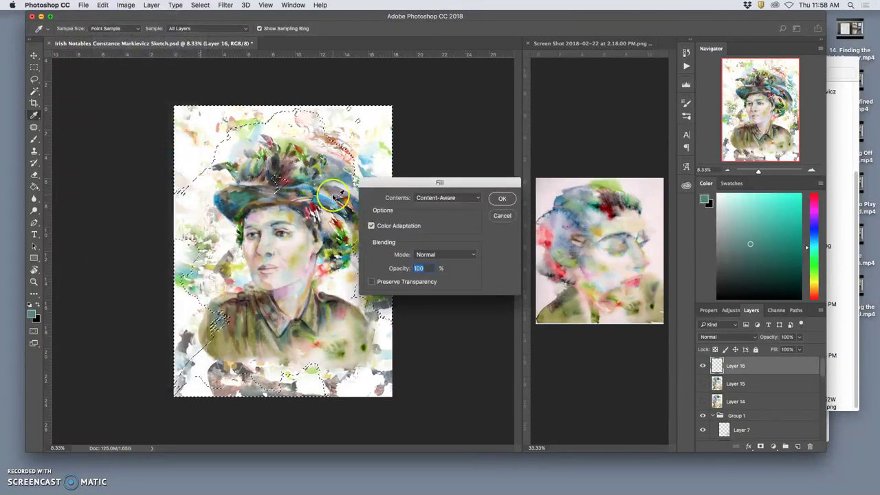
{"action": "left_click", "coordinate": [459, 200]}
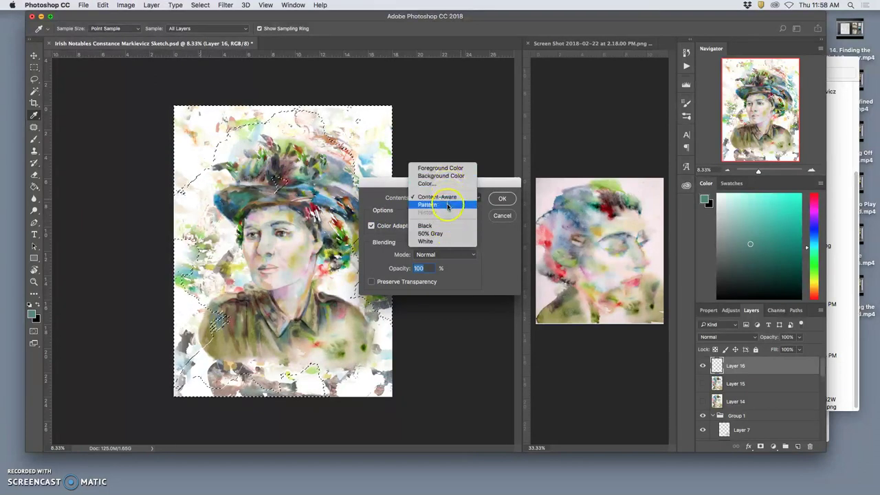
{"action": "left_click", "coordinate": [440, 241]}
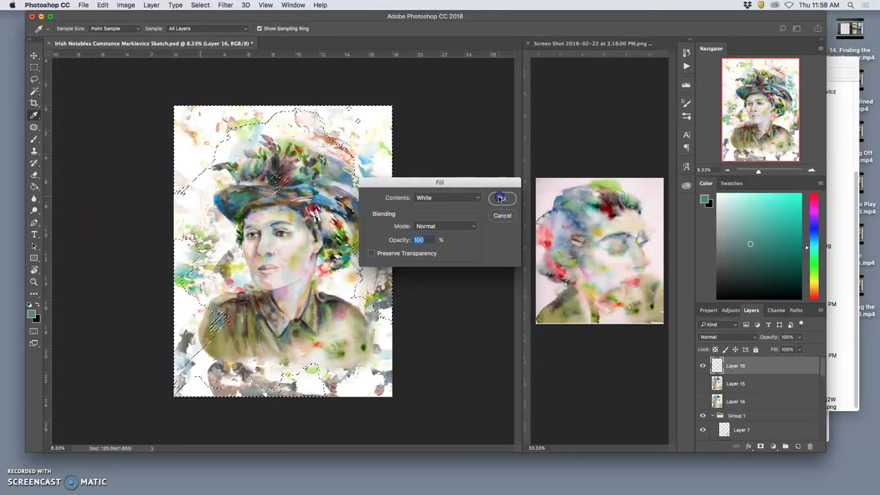
{"action": "left_click", "coordinate": [501, 198]}
{"action": "left_click", "coordinate": [474, 190]}
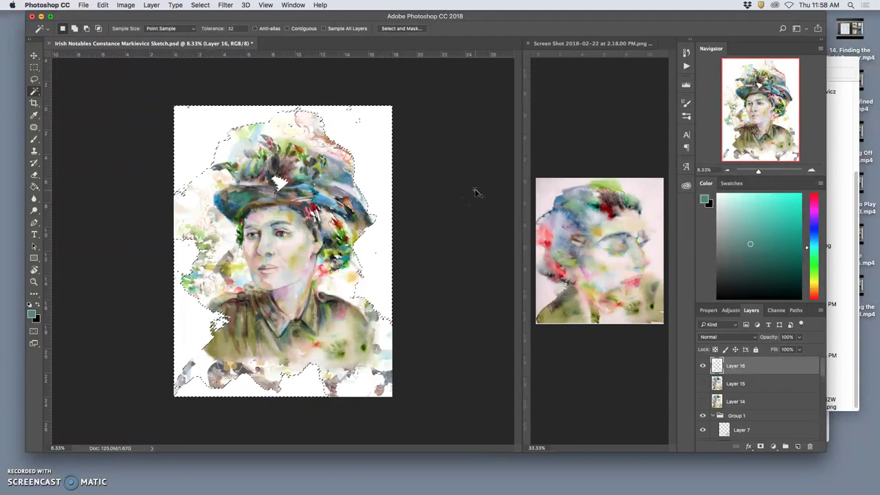
{"action": "key", "text": "super+d"}
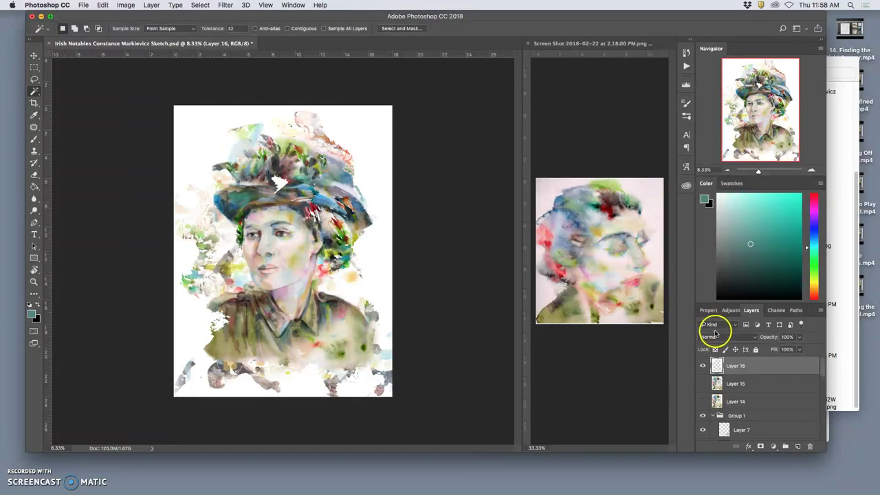
Soften the edges of the white fill on Layer 16 with a Gaussian Blur of about 9.7 pixels radius.
{"action": "left_click", "coordinate": [226, 6]}
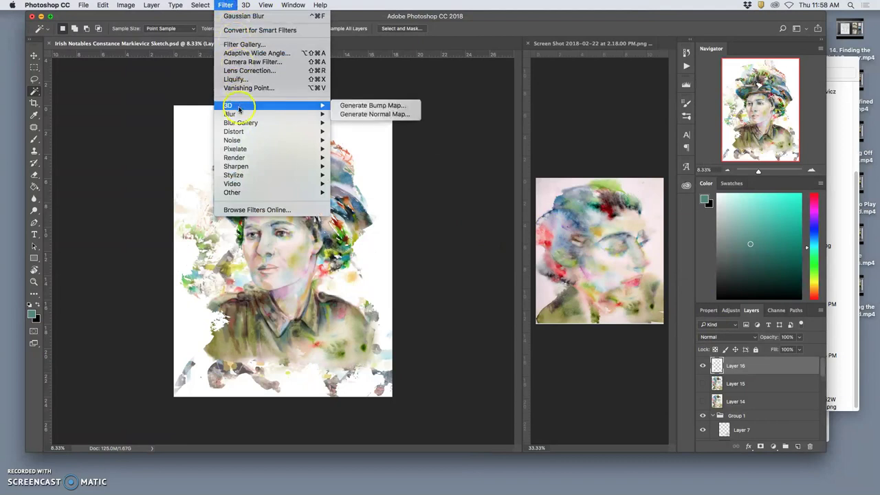
{"action": "mouse_move", "coordinate": [247, 114]}
{"action": "left_click", "coordinate": [362, 149]}
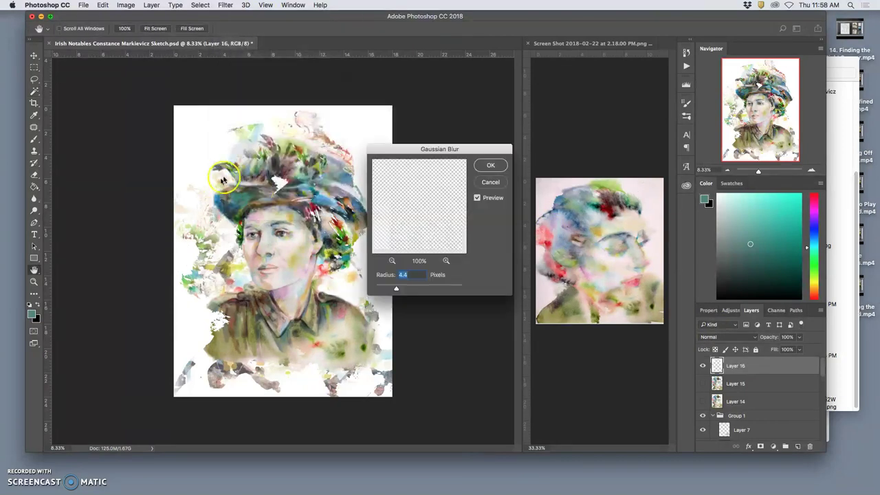
{"action": "left_click", "coordinate": [254, 125]}
{"action": "left_click", "coordinate": [250, 126]}
{"action": "left_click_drag", "start_coordinate": [396, 288], "coordinate": [389, 289]}
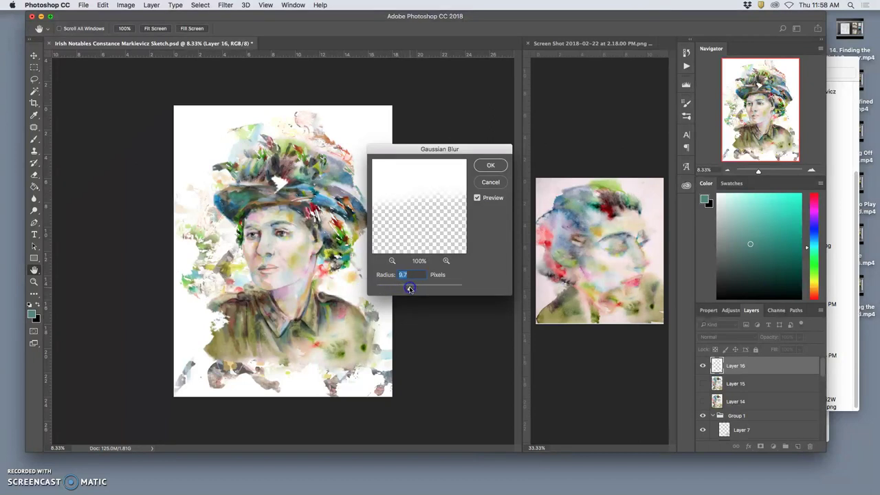
{"action": "left_click", "coordinate": [490, 167]}
Compare the portrait with and without Layer 15, leaving the watercolor cutout visible and making it the active layer.
{"action": "left_click", "coordinate": [703, 384]}
{"action": "left_click", "coordinate": [703, 383]}
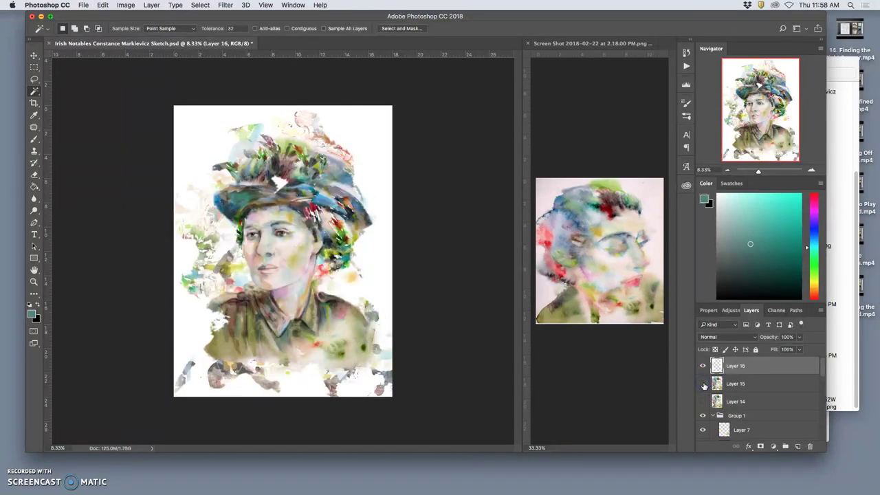
{"action": "left_click", "coordinate": [702, 383]}
{"action": "left_click", "coordinate": [746, 384]}
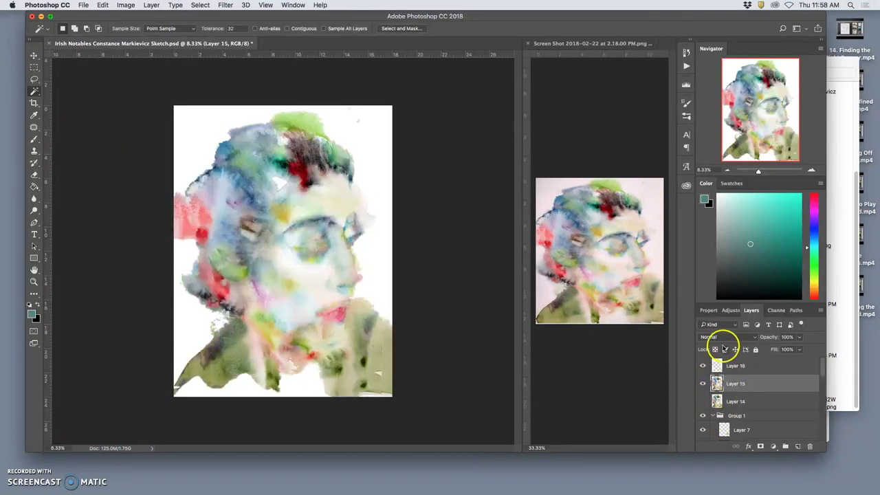
Test the Pin Light and Vivid Light blend modes on Layer 15, and settle on Overlay.
{"action": "left_click", "coordinate": [722, 337]}
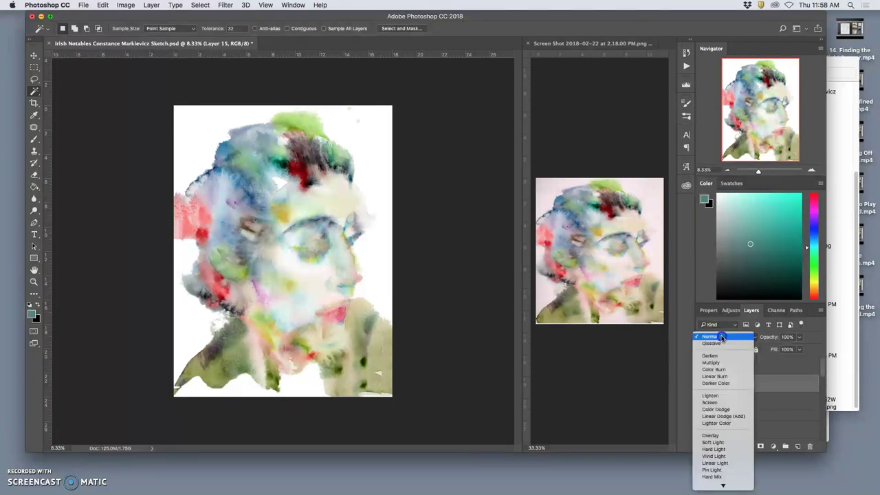
{"action": "left_click", "coordinate": [720, 472]}
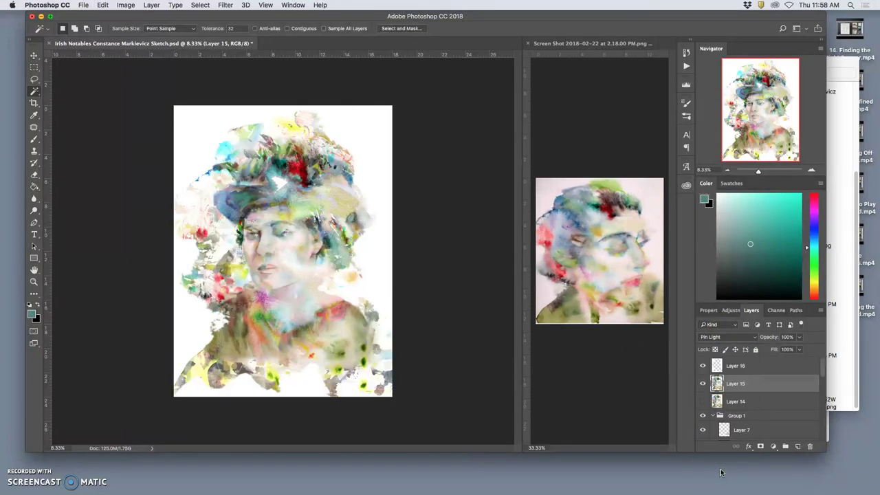
{"action": "left_click", "coordinate": [730, 337]}
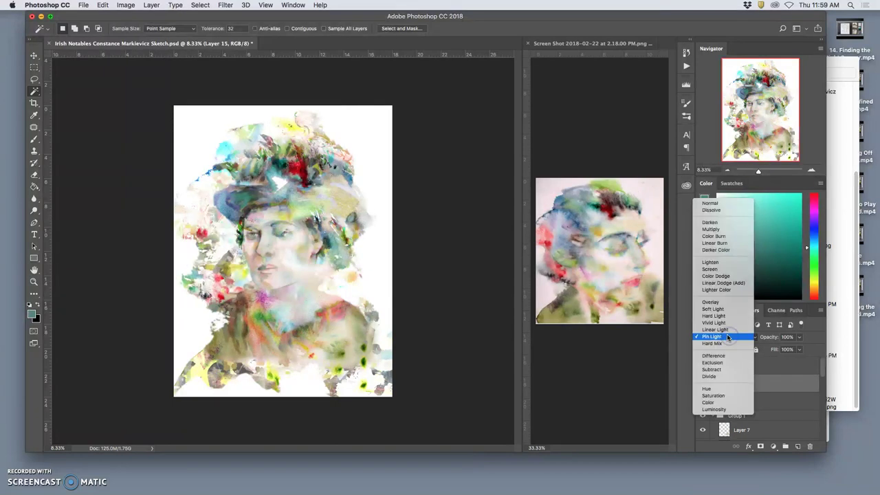
{"action": "left_click", "coordinate": [721, 324]}
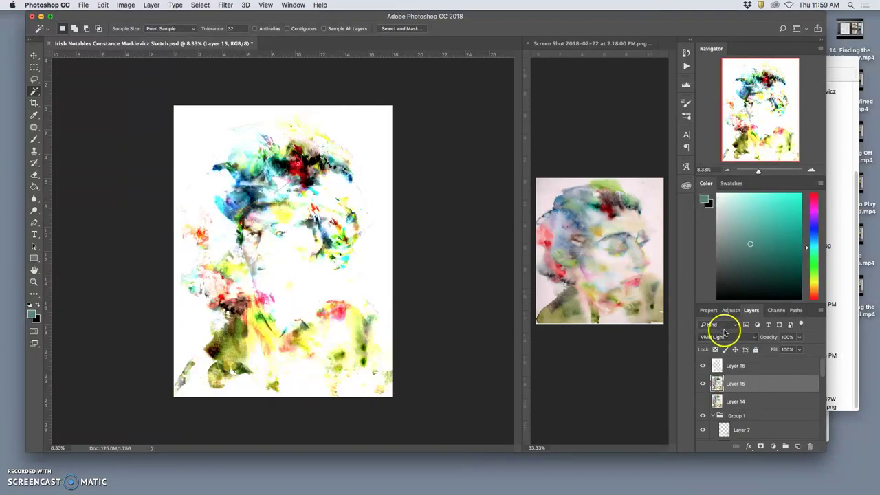
{"action": "left_click", "coordinate": [726, 336]}
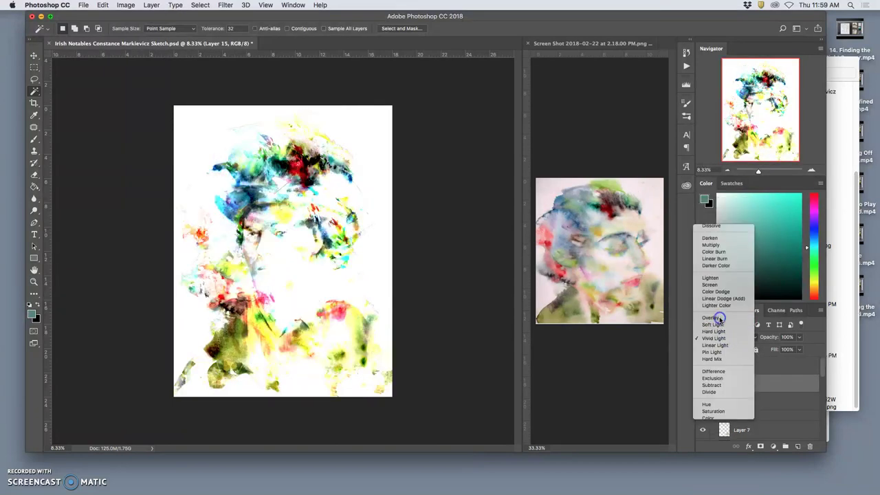
{"action": "left_click", "coordinate": [715, 317]}
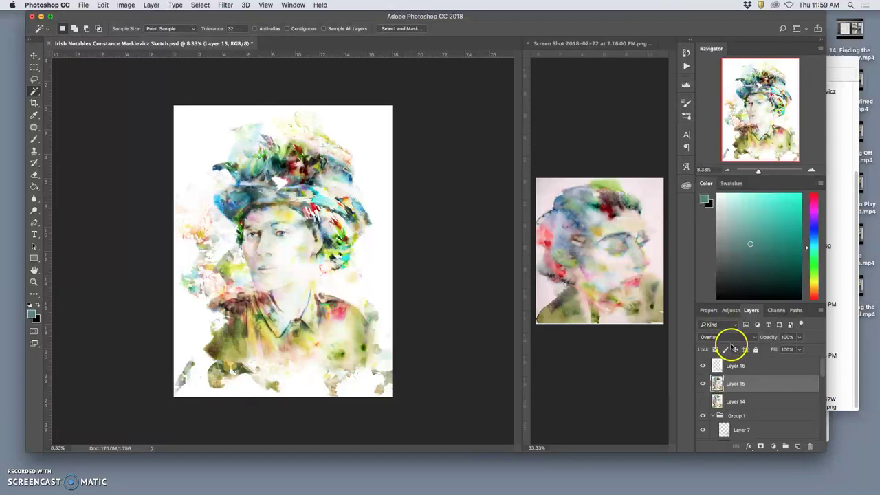
Move Layer 15 down the stack, through the group's layers, to directly below Layer 11 copy 2.
{"action": "left_click", "coordinate": [745, 383]}
{"action": "key", "text": "super+bracketleft"}
{"action": "key", "text": "super+bracketleft"}
{"action": "key", "text": "super+bracketleft"}
{"action": "key", "text": "super+bracketleft"}
{"action": "key", "text": "super+bracketleft"}
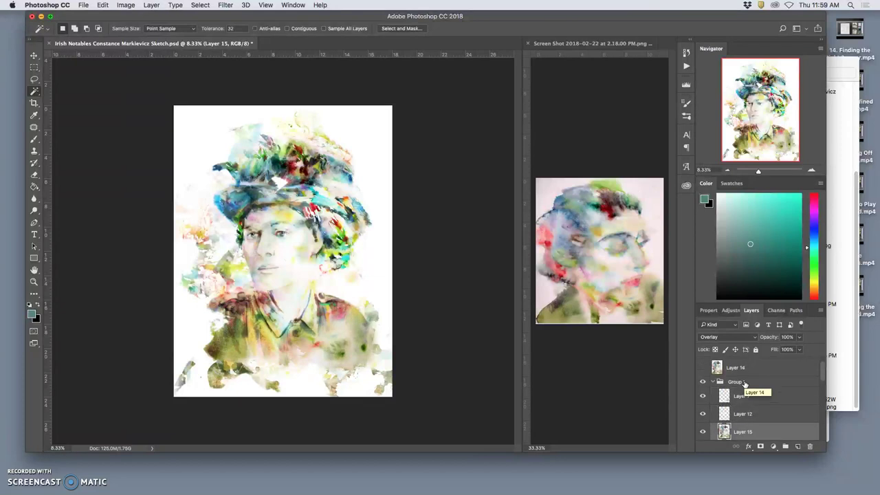
{"action": "key", "text": "super+bracketleft"}
{"action": "key", "text": "super+bracketleft"}
{"action": "key", "text": "super+bracketleft"}
{"action": "key", "text": "super+bracketleft"}
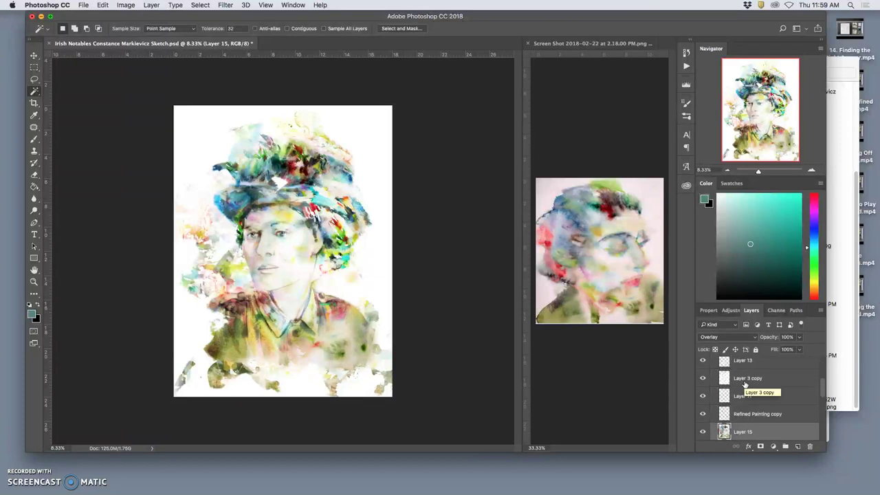
{"action": "key", "text": "super+bracketleft"}
{"action": "key", "text": "super+bracketleft"}
{"action": "key", "text": "super+bracketleft"}
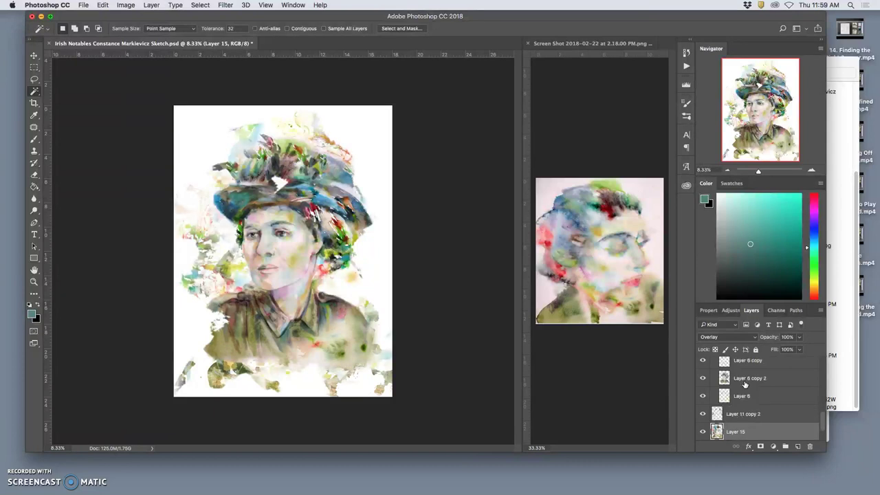
Try Layer 15 alternately below and above Layer 10 near the base of the stack to compare the blending.
{"action": "key", "text": "super+bracketleft"}
{"action": "key", "text": "super+bracketright"}
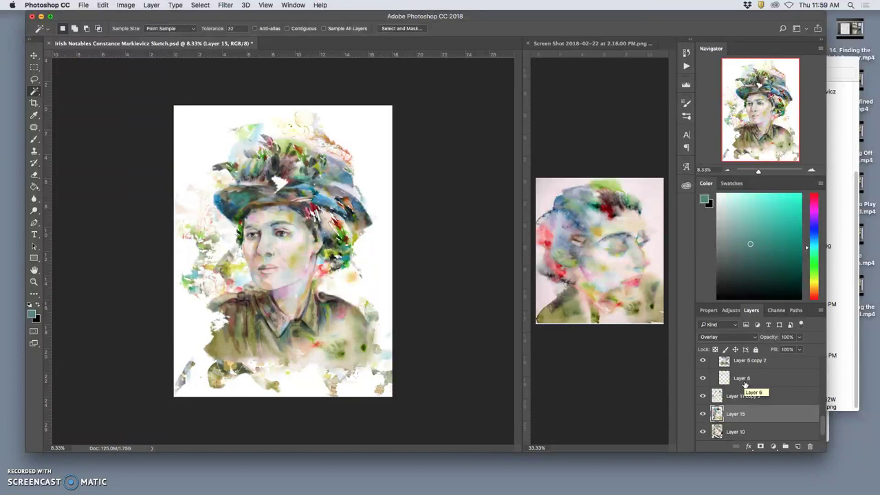
{"action": "key", "text": "super+bracketleft"}
{"action": "key", "text": "super+bracketright"}
{"action": "key", "text": "super+bracketleft"}
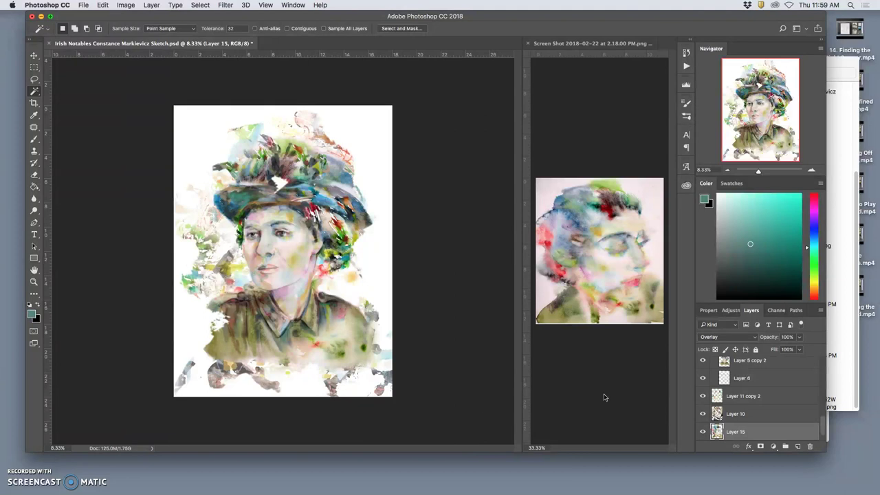
{"action": "key", "text": "super+bracketleft"}
{"action": "key", "text": "super+bracketright"}
{"action": "key", "text": "super+bracketright"}
{"action": "key", "text": "super+bracketleft"}
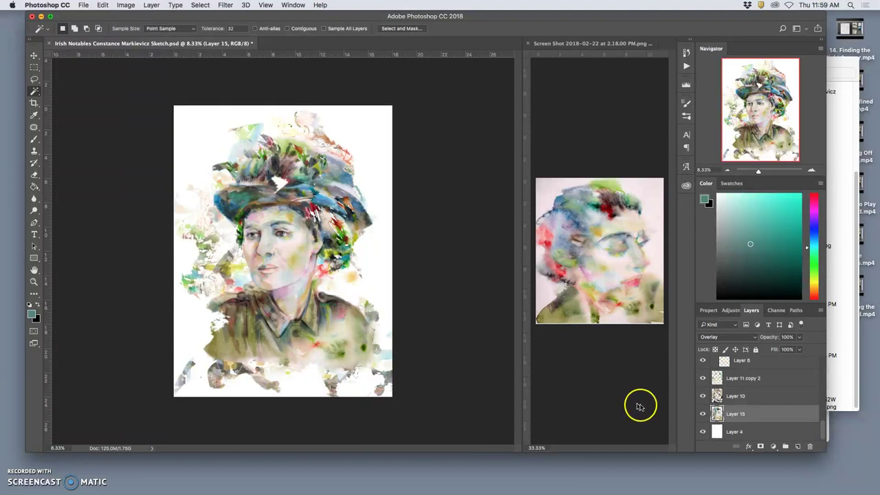
{"action": "key", "text": "super+bracketright"}
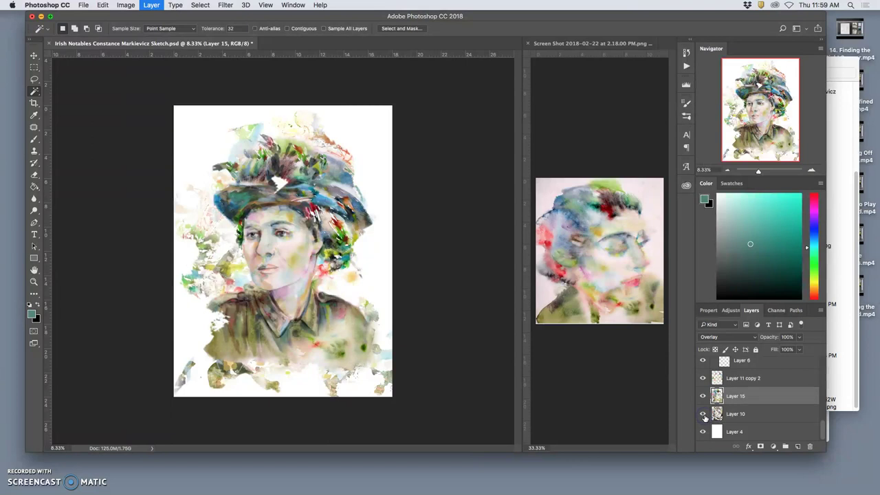
Raise Layer 15 back into the group, placing it directly above Layer 6.
{"action": "key", "text": "super+bracketright"}
{"action": "key", "text": "super+bracketright"}
{"action": "key", "text": "super+bracketright"}
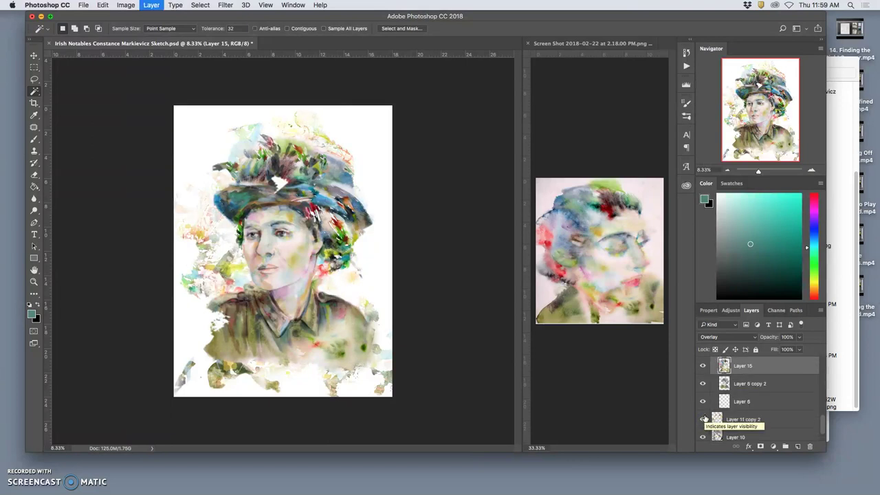
{"action": "key", "text": "super+bracketleft"}
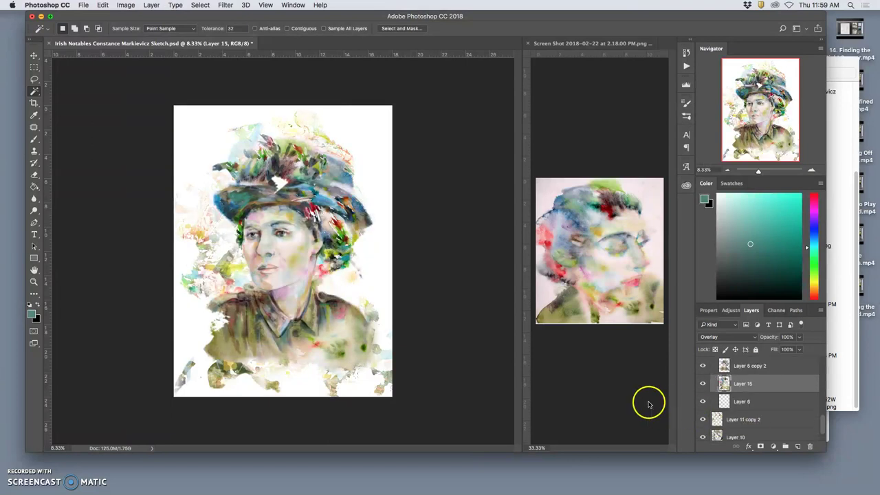
Examine the blended face, jacket and hat up close, and return to viewing the whole portrait.
{"action": "key", "text": "super+equal"}
{"action": "scroll", "coordinate": [401, 329], "scroll_direction": "left", "scroll_amount": 1}
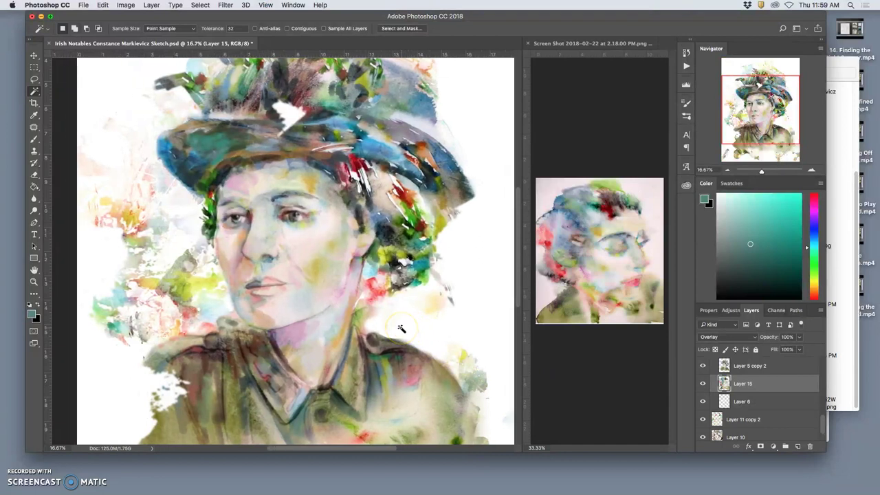
{"action": "scroll", "coordinate": [401, 328], "scroll_direction": "down", "scroll_amount": 3}
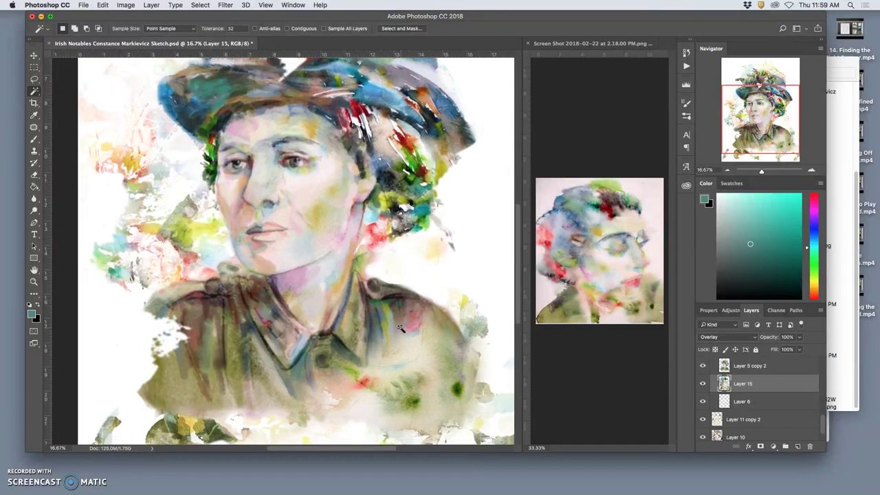
{"action": "scroll", "coordinate": [400, 329], "scroll_direction": "up", "scroll_amount": 10}
{"action": "key", "text": "super+minus"}
{"action": "scroll", "coordinate": [401, 329], "scroll_direction": "down", "scroll_amount": 10}
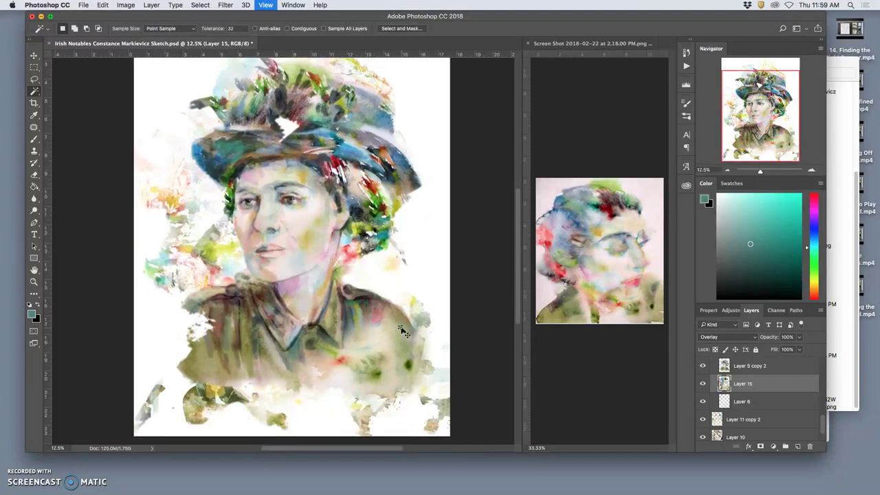
{"action": "key", "text": "super+minus"}
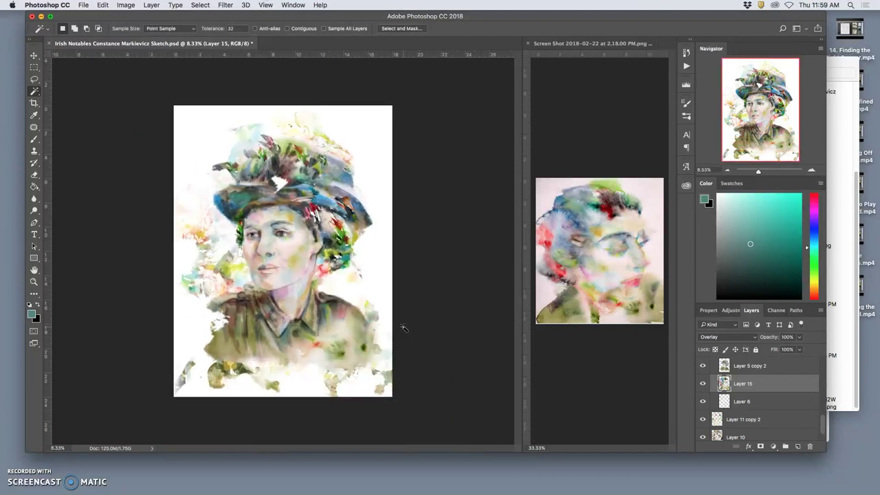